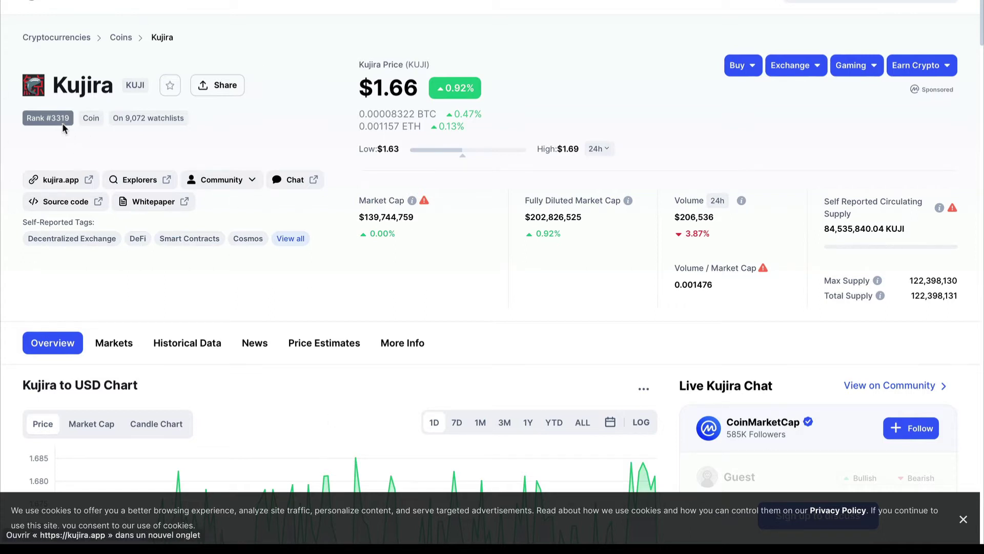
# - Search CoinMarketCap for kujira and open the Kujira (KUJI) coin page
pyautogui.click(822, 1)
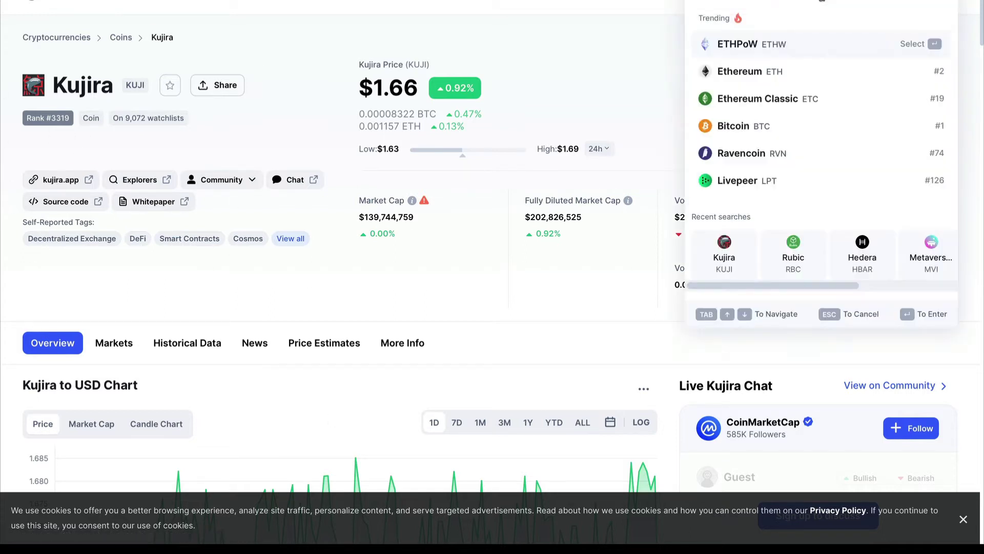
pyautogui.write('kujira')
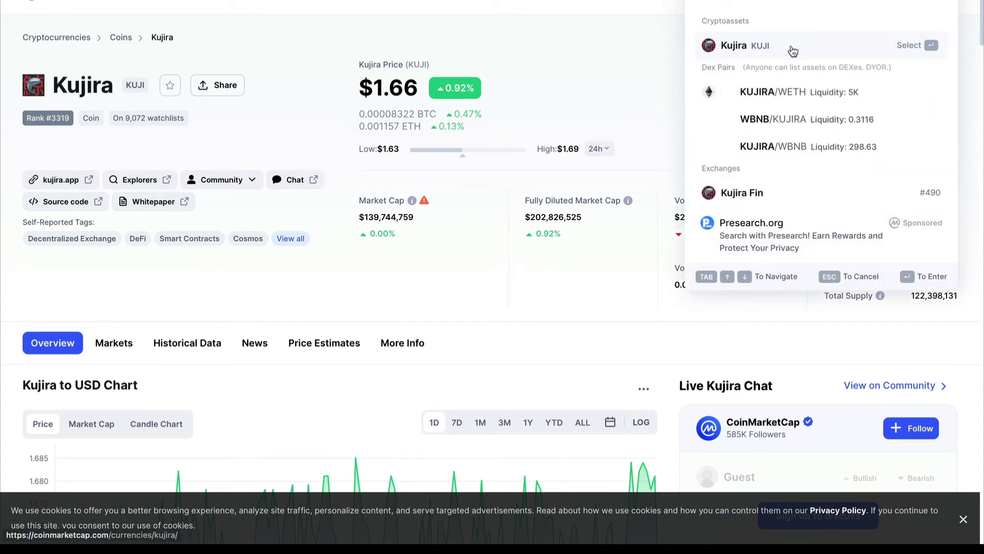
pyautogui.click(791, 48)
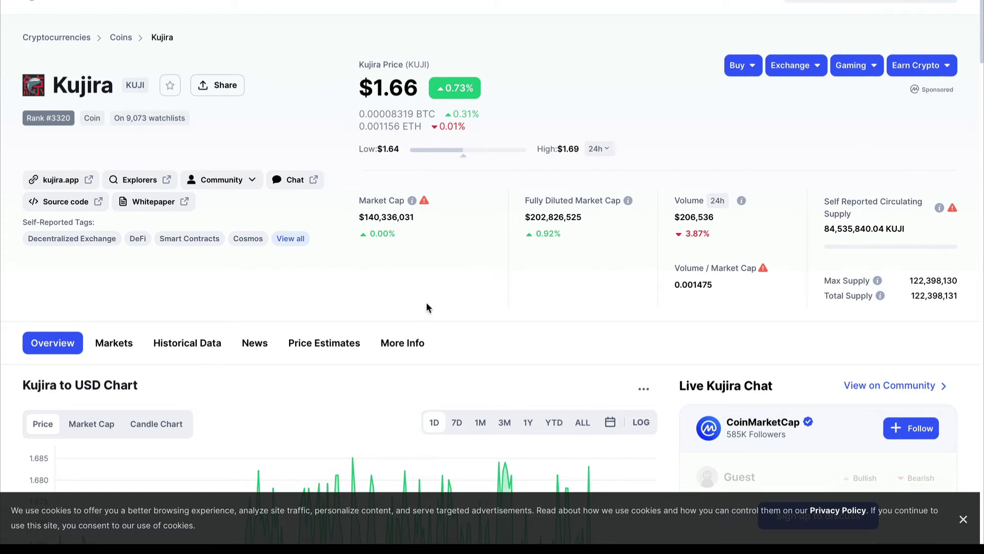
# - Examine the Kujira Markets section for exchanges offering KUJI, and return towards the page's beginning
pyautogui.scroll(-15, 426, 303)
pyautogui.scroll(-7, 429, 306)
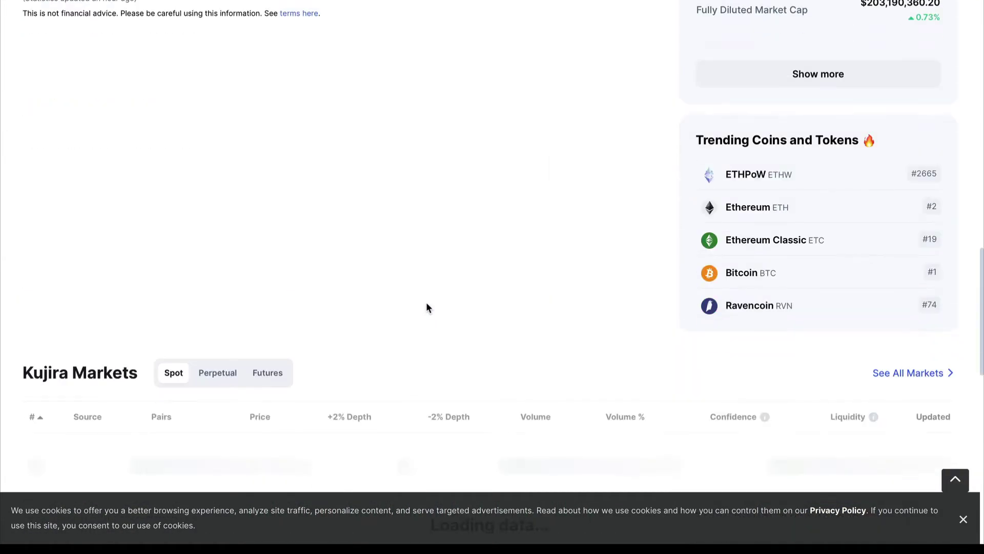
pyautogui.scroll(-7, 429, 307)
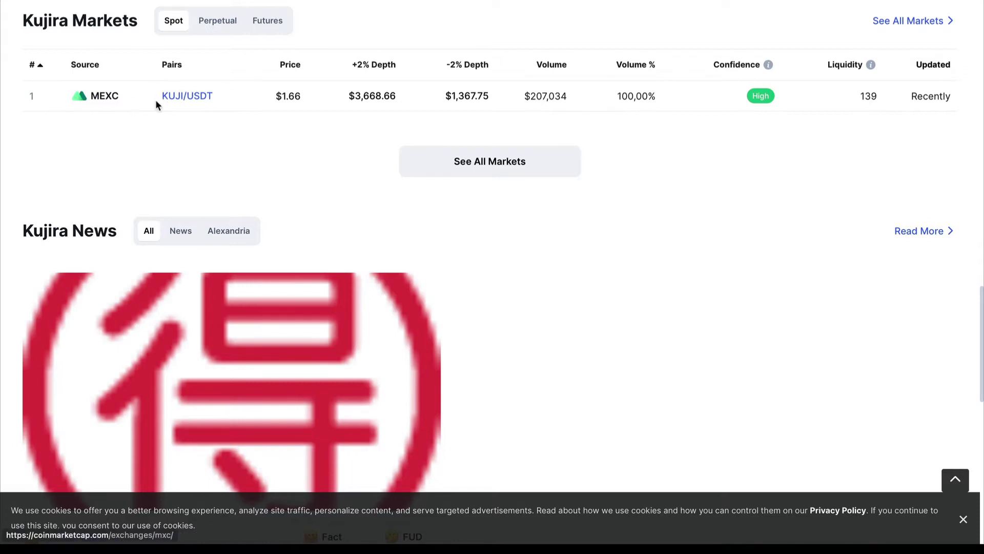
pyautogui.scroll(3, 562, 211)
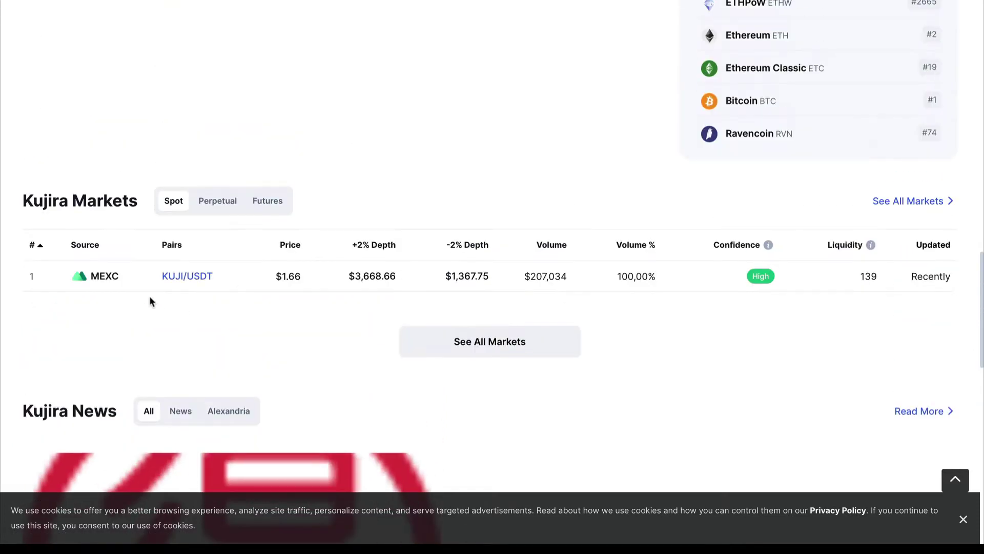
pyautogui.scroll(10, 564, 292)
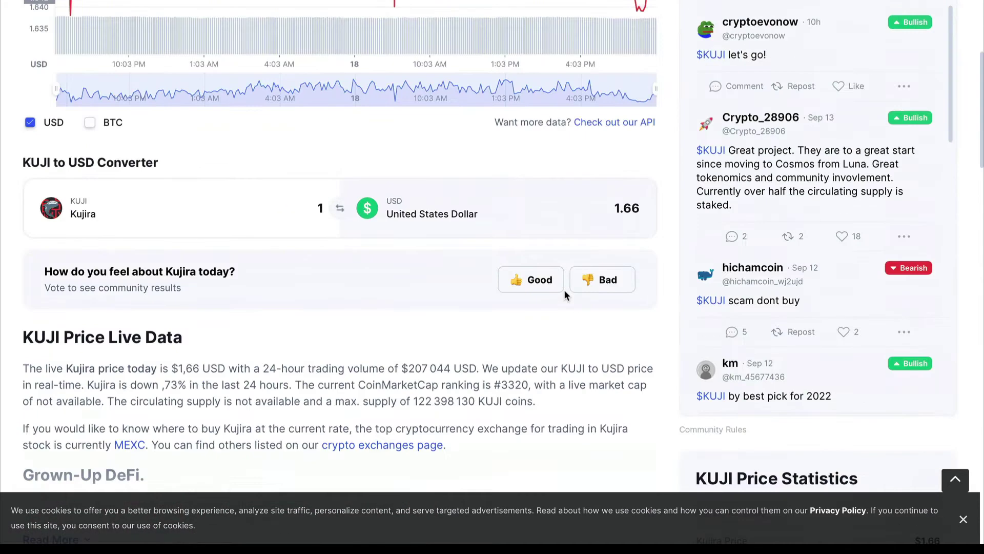
pyautogui.scroll(10, 564, 293)
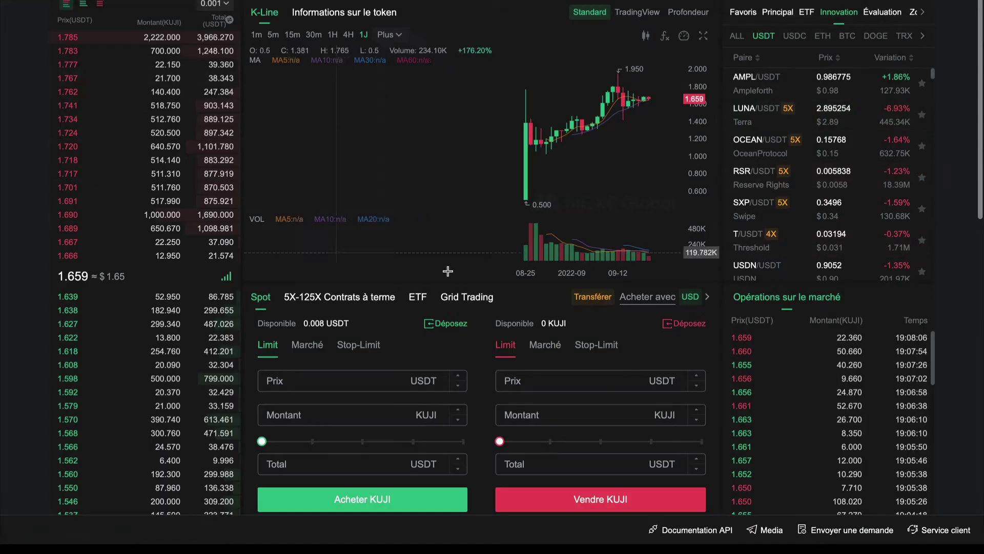
# - On the MEXC KUJI/USDT page, fill in a spot market buy order with a total of 0 USDT and the amount slider at its maximum
pyautogui.scroll(-3, 469, 261)
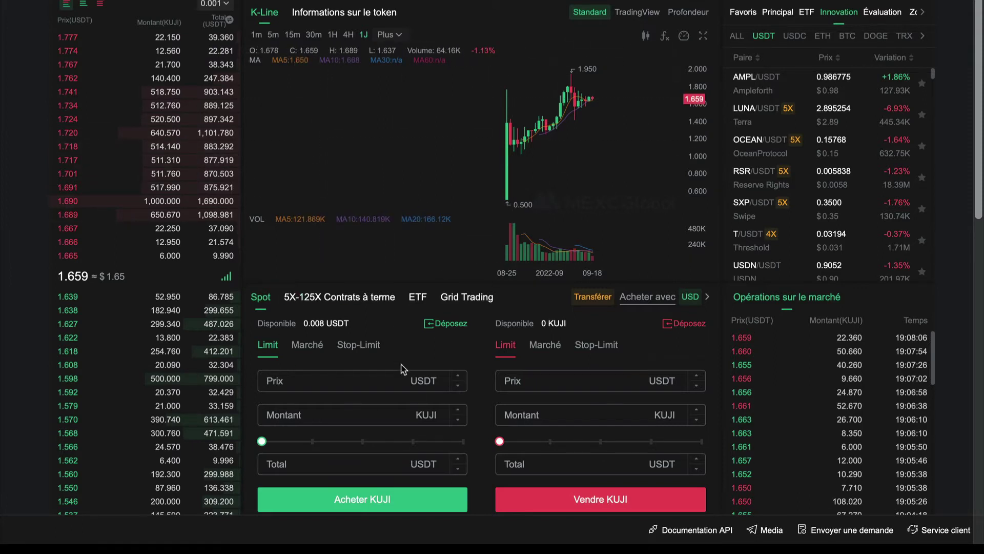
pyautogui.click(334, 380)
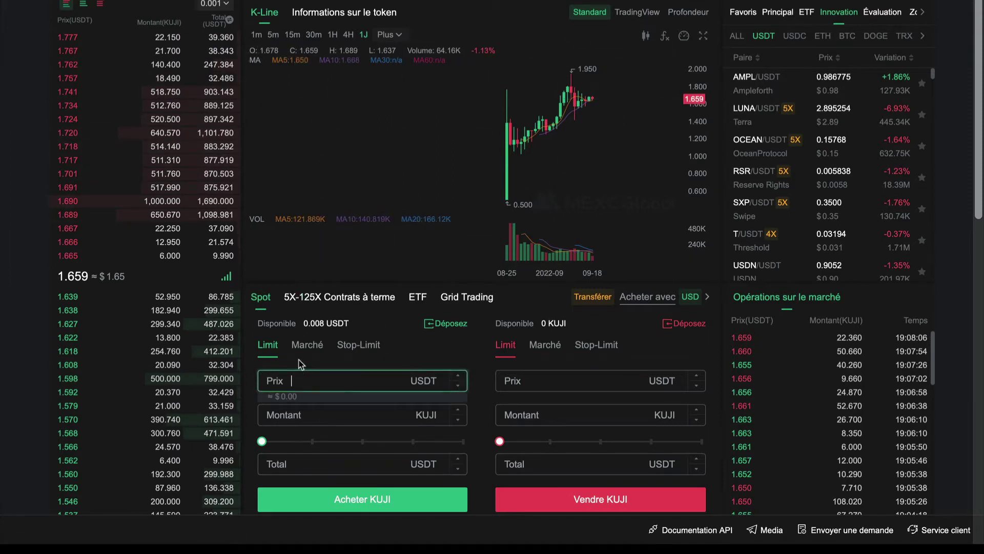
pyautogui.click(307, 344)
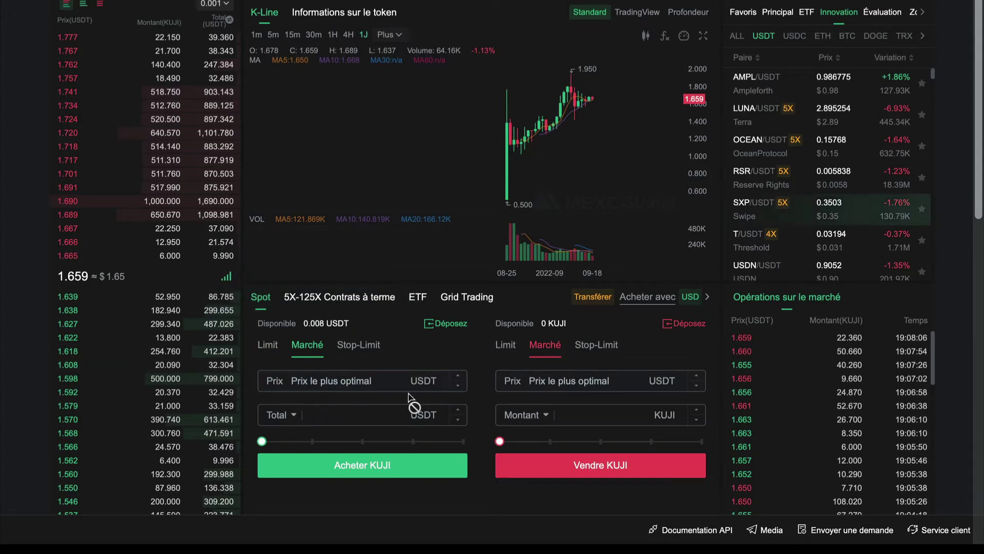
pyautogui.click(364, 420)
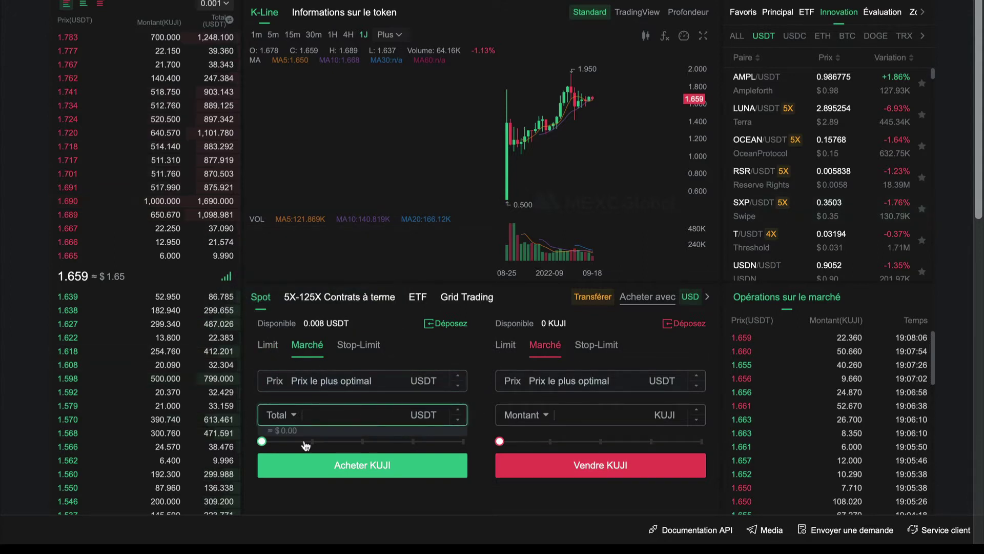
pyautogui.write('0')
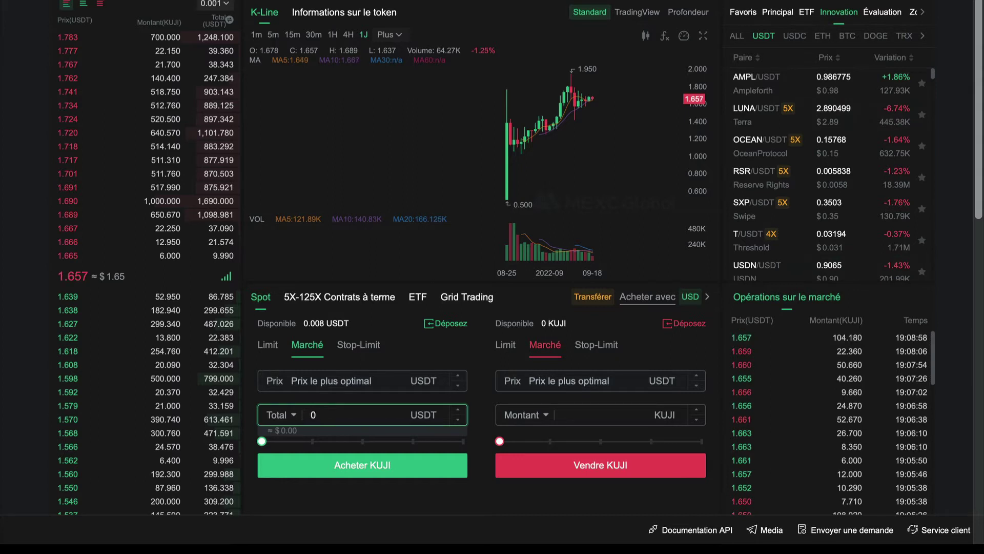
pyautogui.click(353, 441)
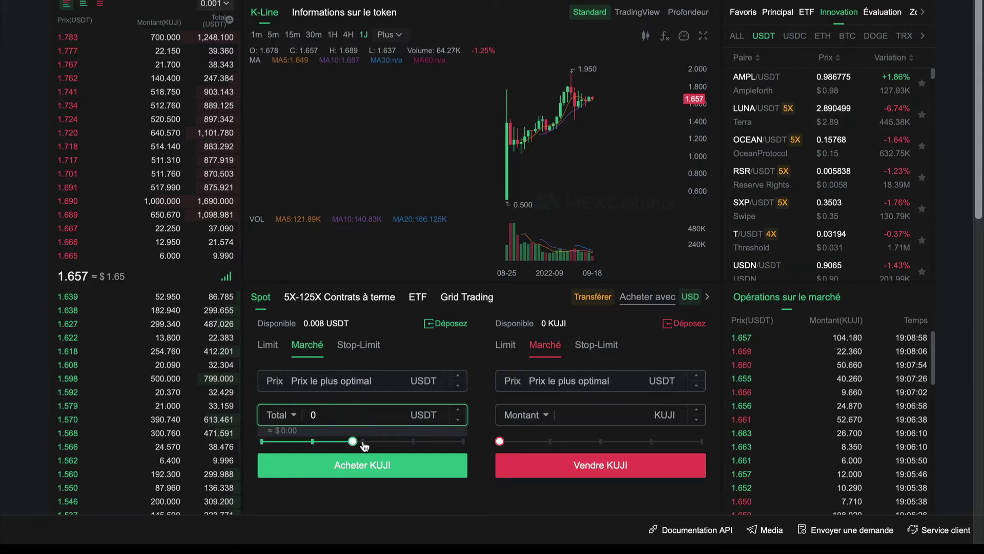
pyautogui.click(415, 441)
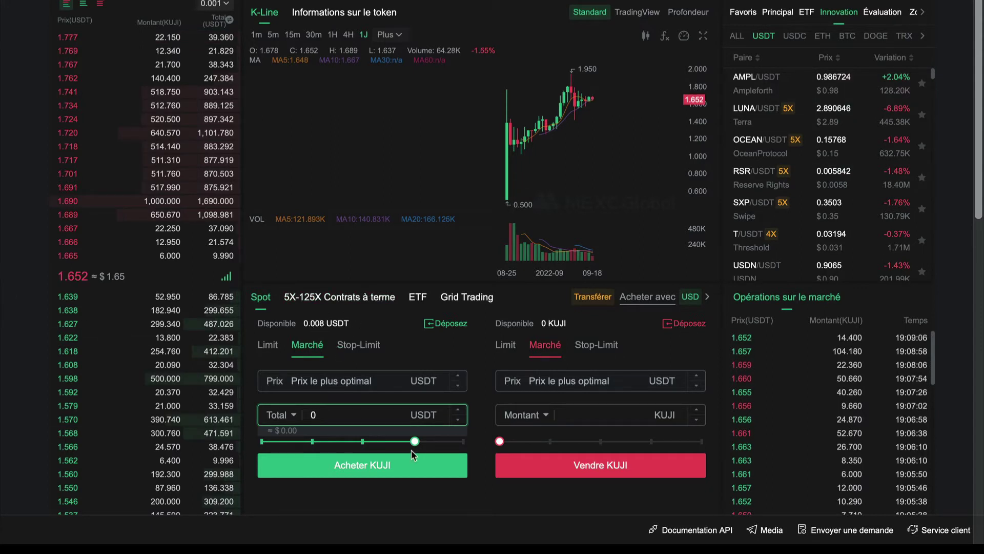
pyautogui.click(463, 441)
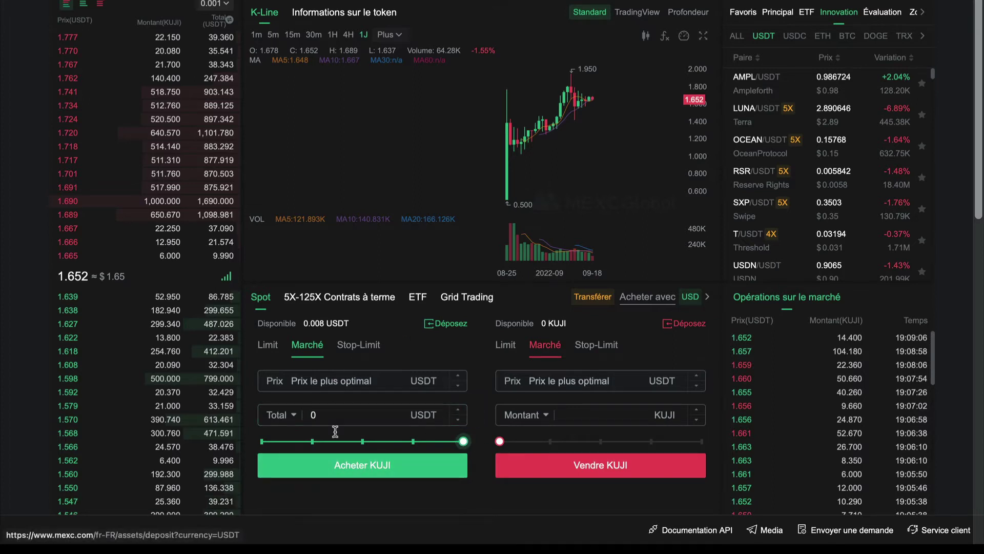
# - Set up a limit buy order for KUJI at a price of 1.457 USDT, trying an amount of 0 KUJI and clearing it
pyautogui.click(272, 346)
pyautogui.click(343, 382)
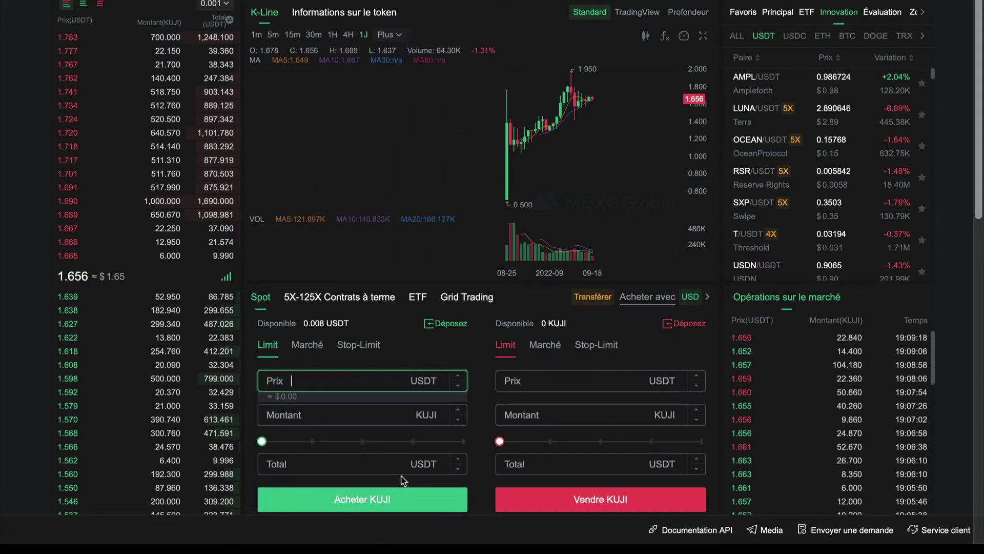
pyautogui.write('1')
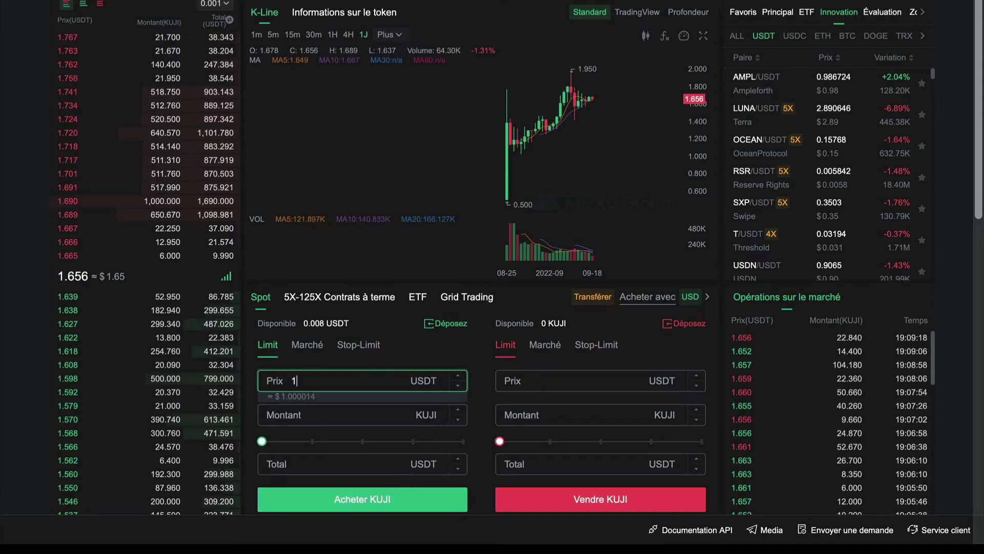
pyautogui.write('.457')
pyautogui.click(375, 412)
pyautogui.write('0')
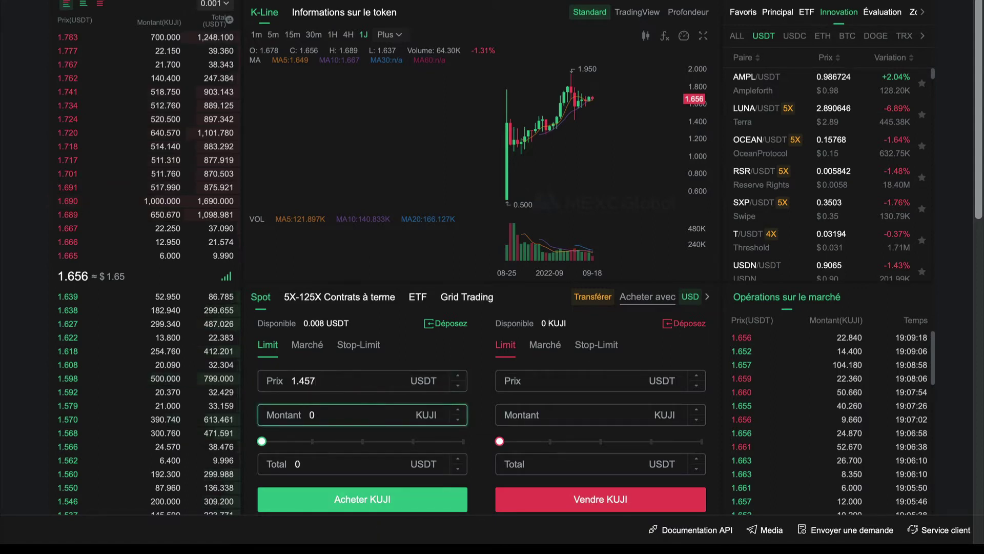
pyautogui.press('BackSpace')
pyautogui.write('0')
pyautogui.press('BackSpace')
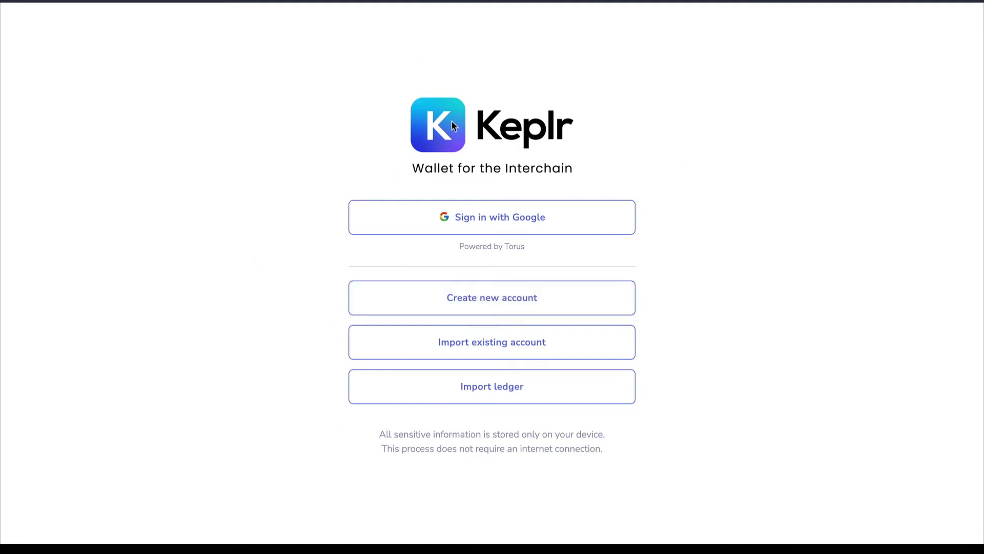
# - Start creating a new account in the Keplr wallet and choose a 24-word mnemonic seed
pyautogui.click(439, 219)
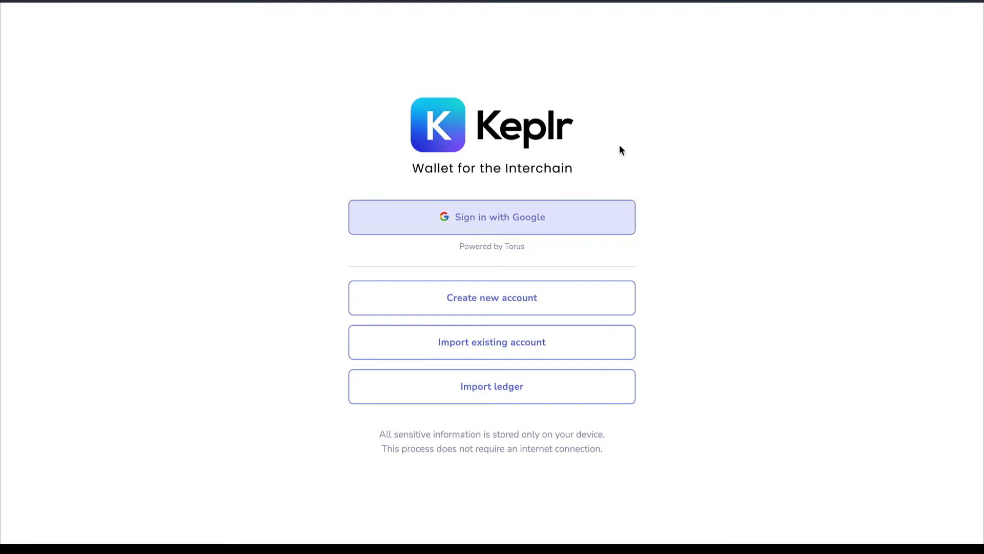
pyautogui.click(418, 305)
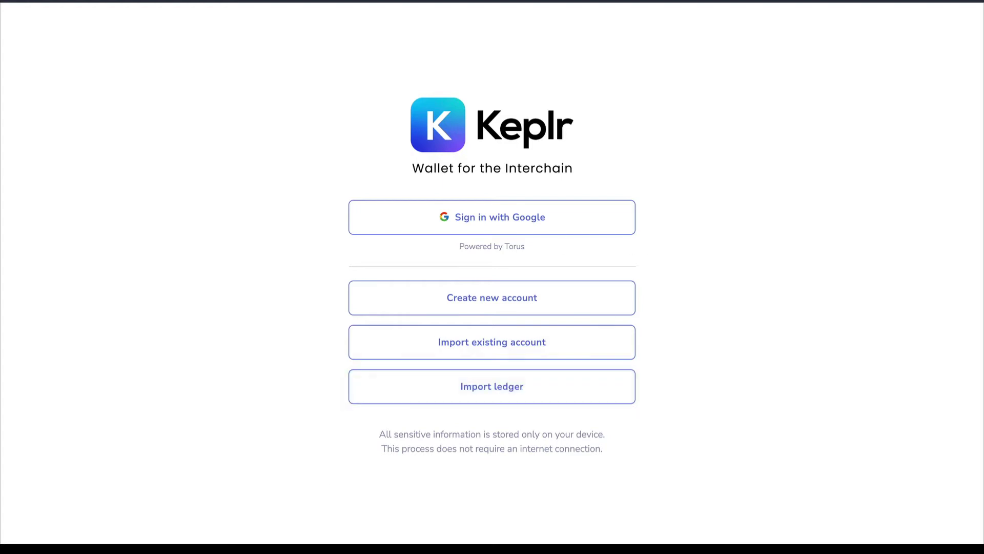
pyautogui.click(520, 297)
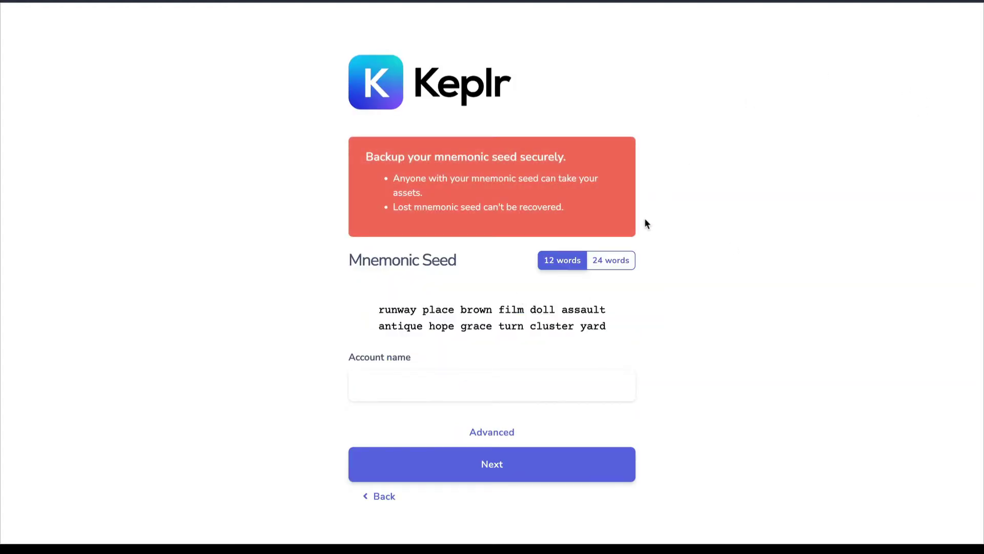
pyautogui.click(619, 262)
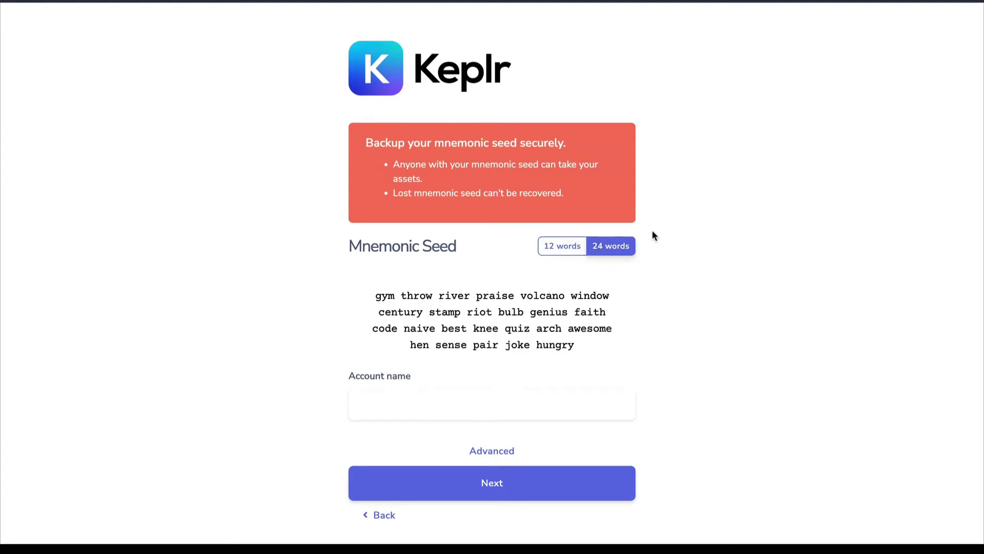
# - Highlight the entire 24-word mnemonic seed and go back to the wallet setup choices without creating the account
pyautogui.moveTo(374, 294); pyautogui.dragTo(591, 345)
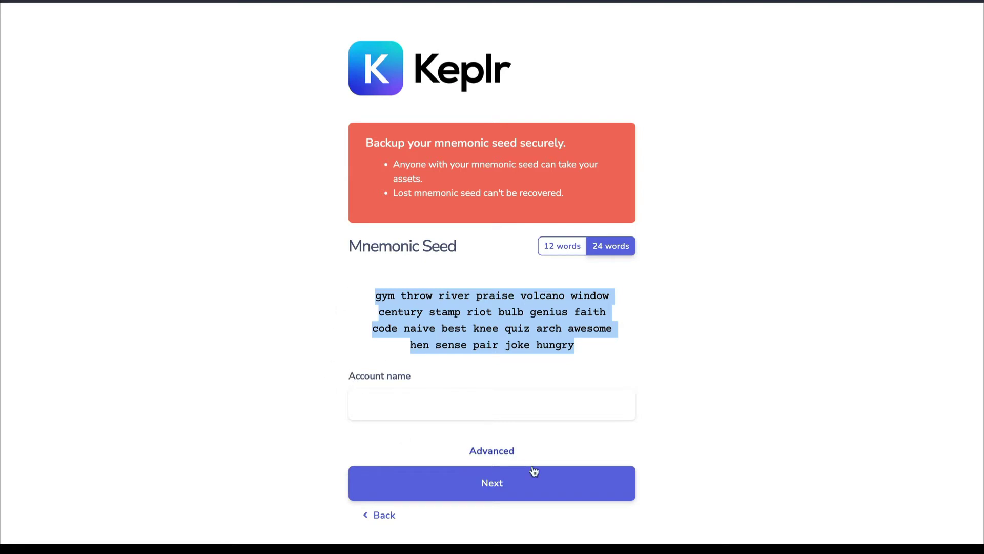
pyautogui.tripleClick(417, 294)
pyautogui.click(463, 306)
pyautogui.tripleClick(463, 306)
pyautogui.click(461, 307)
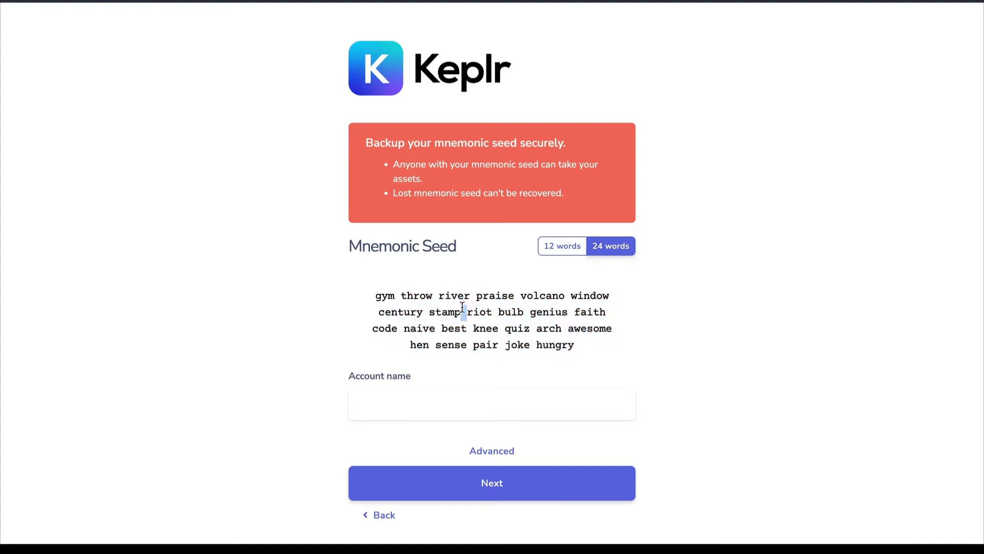
pyautogui.tripleClick(461, 308)
pyautogui.click(429, 308)
pyautogui.tripleClick(456, 291)
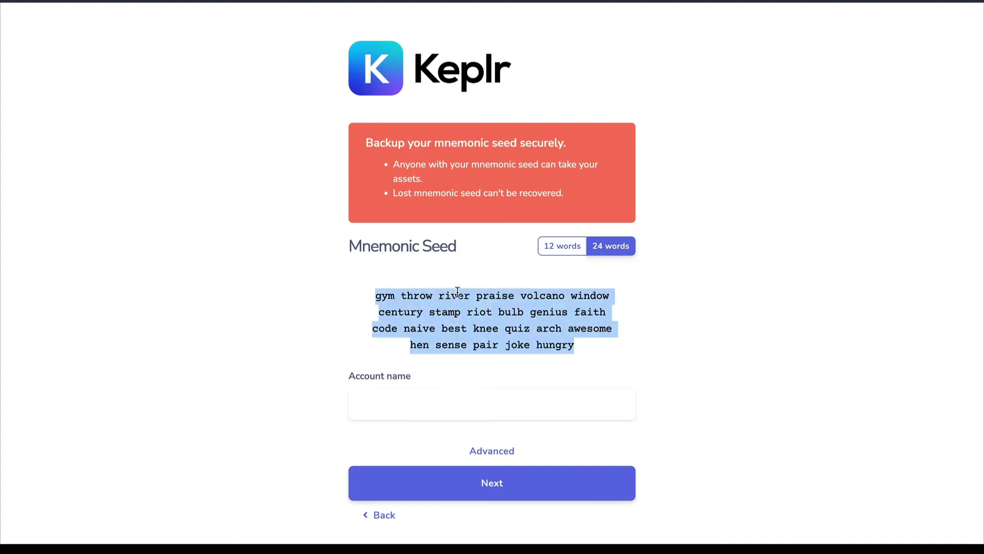
pyautogui.click(523, 303)
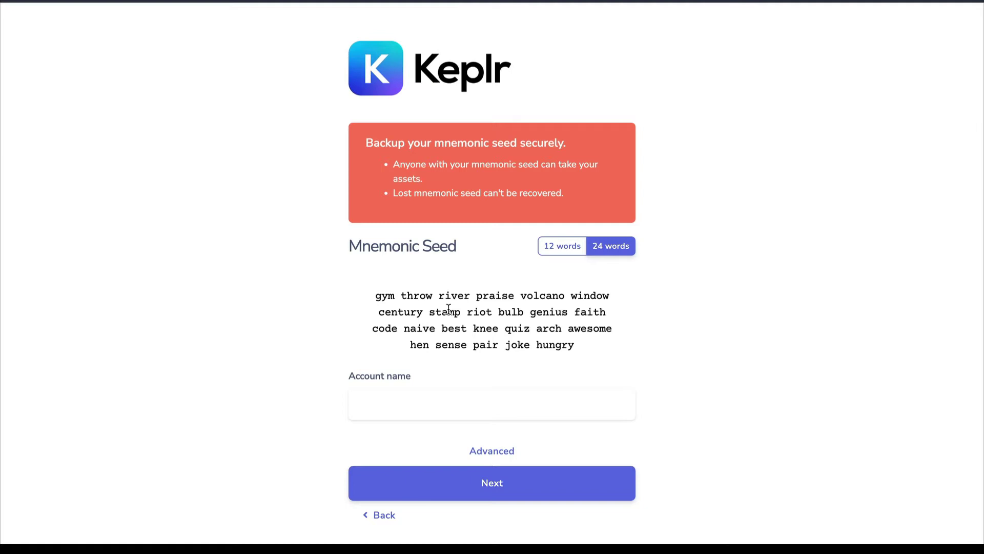
pyautogui.moveTo(359, 300)
pyautogui.mouseDown()
pyautogui.moveTo(615, 334)
pyautogui.moveTo(349, 302)
pyautogui.moveTo(362, 290)
pyautogui.mouseUp()
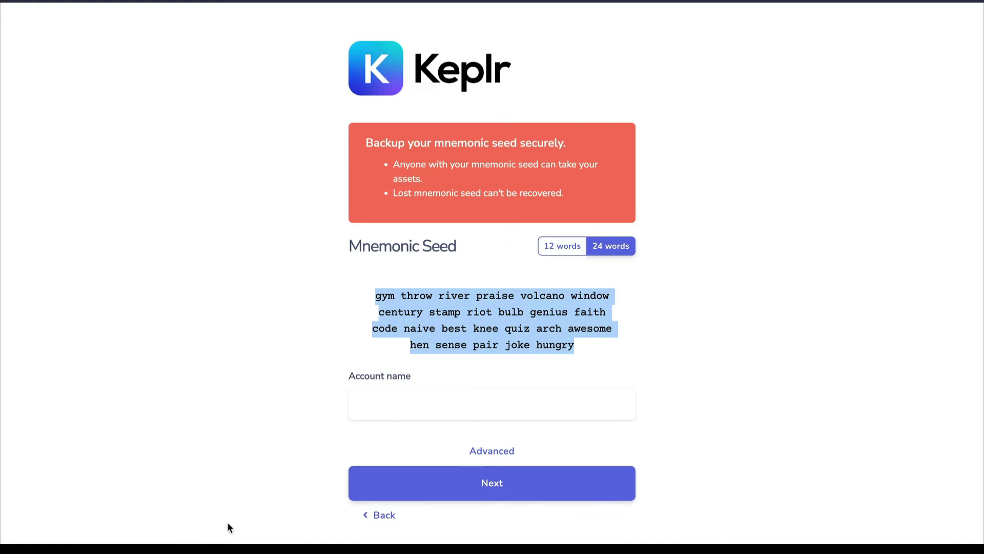
pyautogui.click(367, 515)
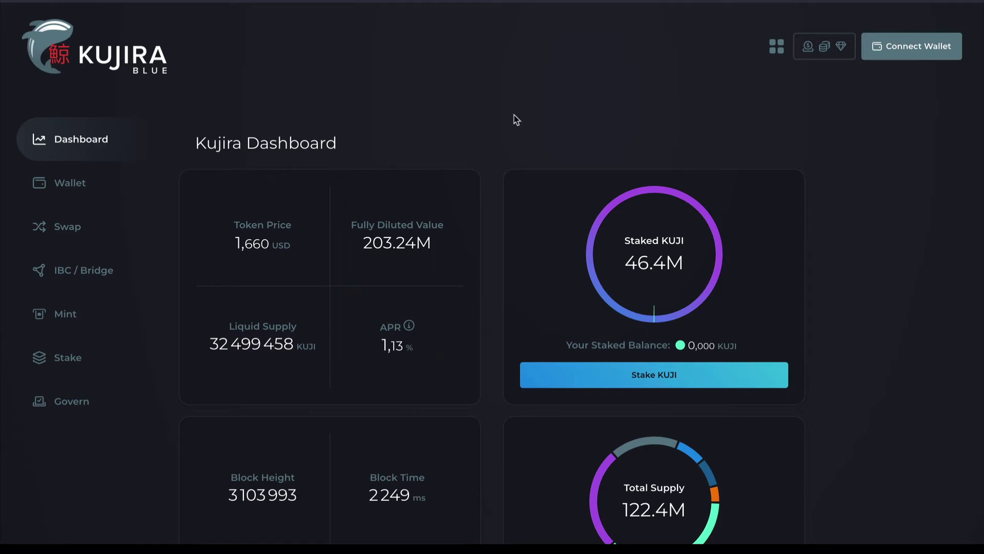
# - View the overview of Kujira apps on the Kujira Blue dashboard and close it
pyautogui.click(776, 49)
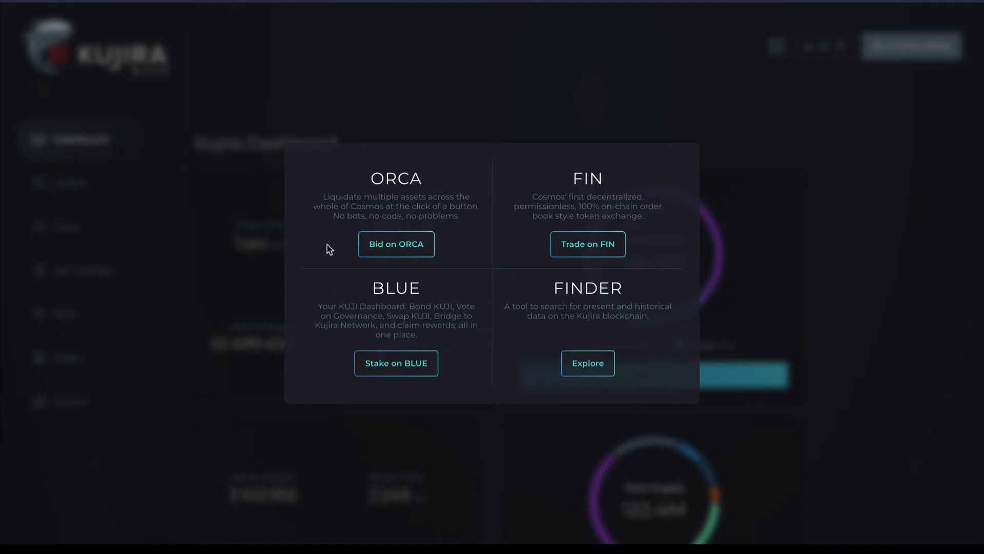
pyautogui.click(648, 72)
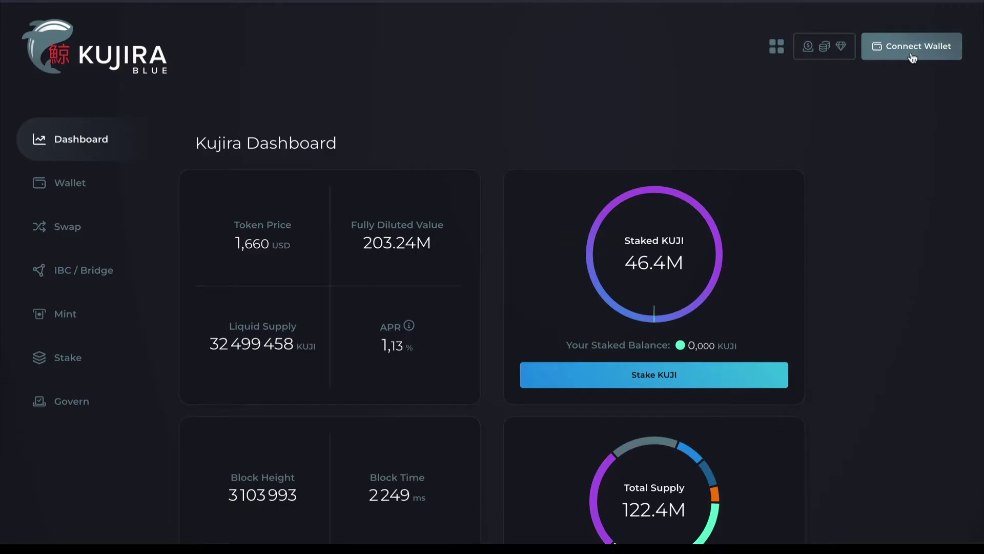
# - Connect the Keplr wallet to Kujira Blue, approve the kaiyo-1 connection request and return to the dashboard
pyautogui.click(938, 51)
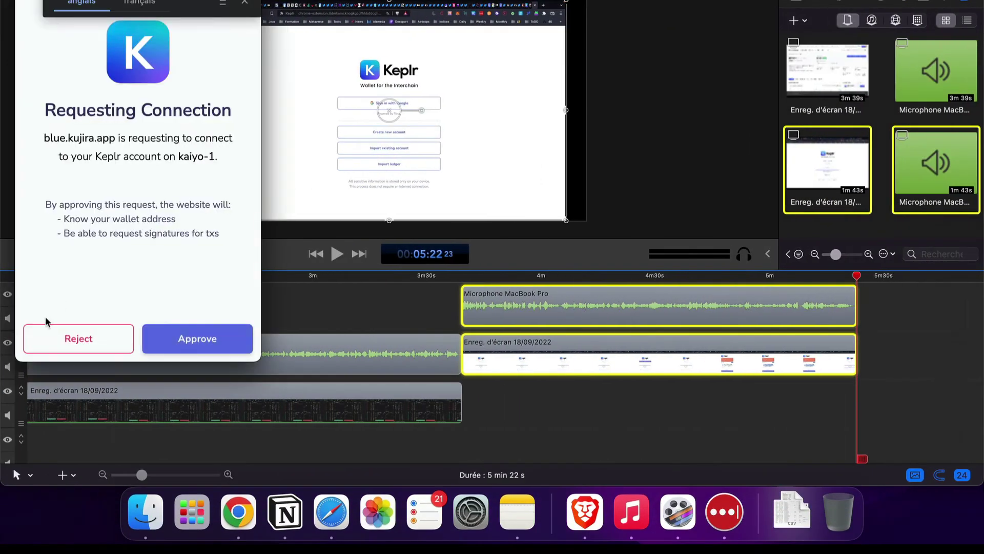
pyautogui.click(187, 353)
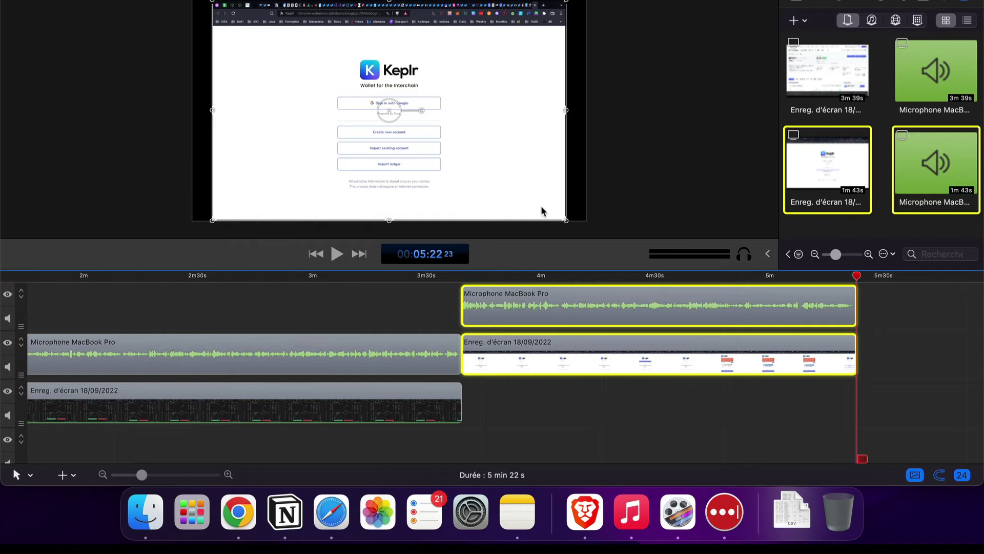
pyautogui.hotkey('ctrl', 'Right')
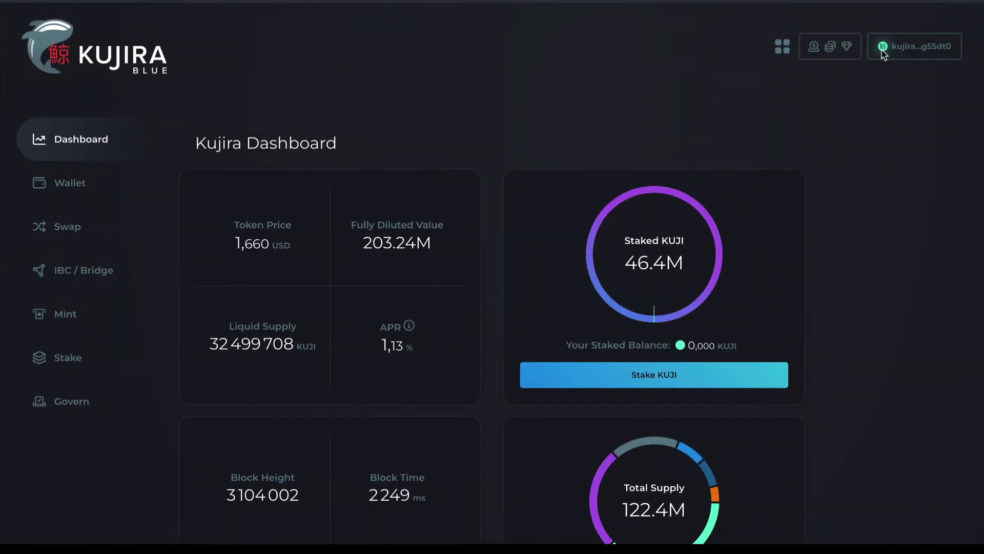
# - Look through the Kujira dashboard statistics, open the Wallet page and copy the connected wallet's Kujira address
pyautogui.scroll(-15, 525, 116)
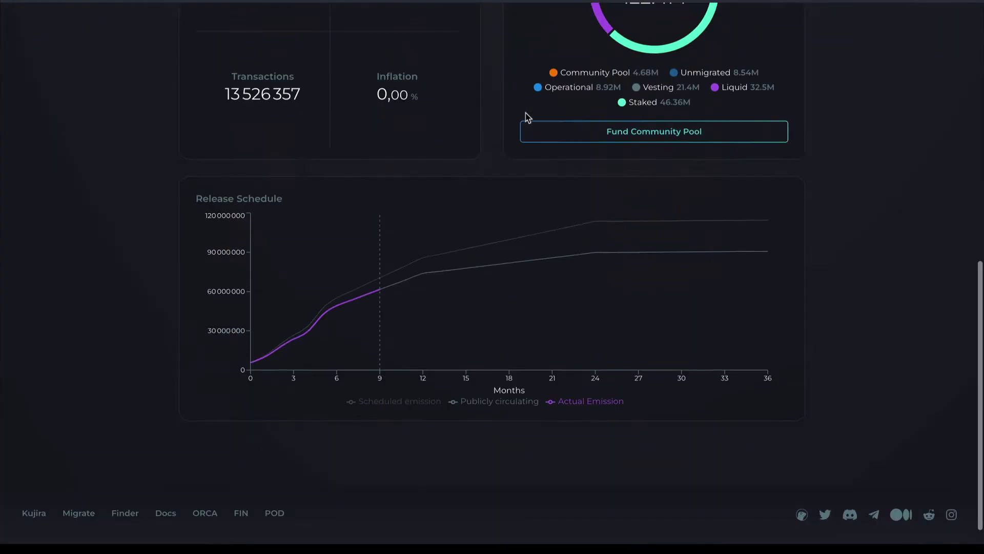
pyautogui.scroll(15, 907, 44)
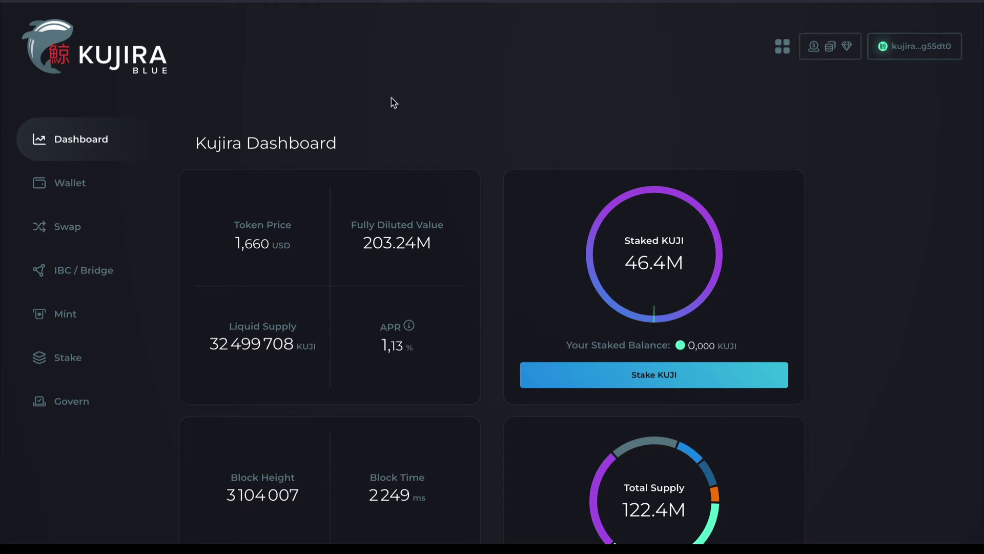
pyautogui.click(70, 183)
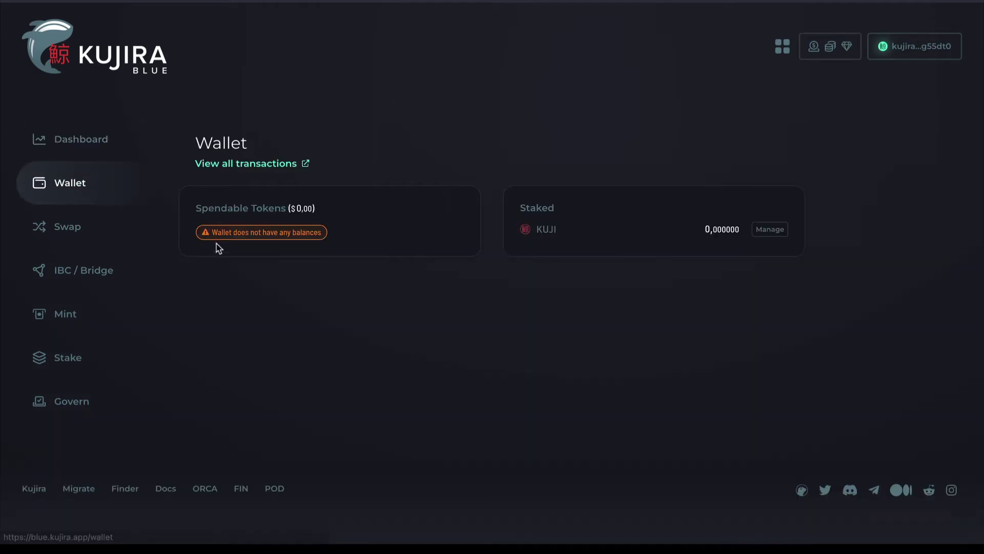
pyautogui.click(918, 50)
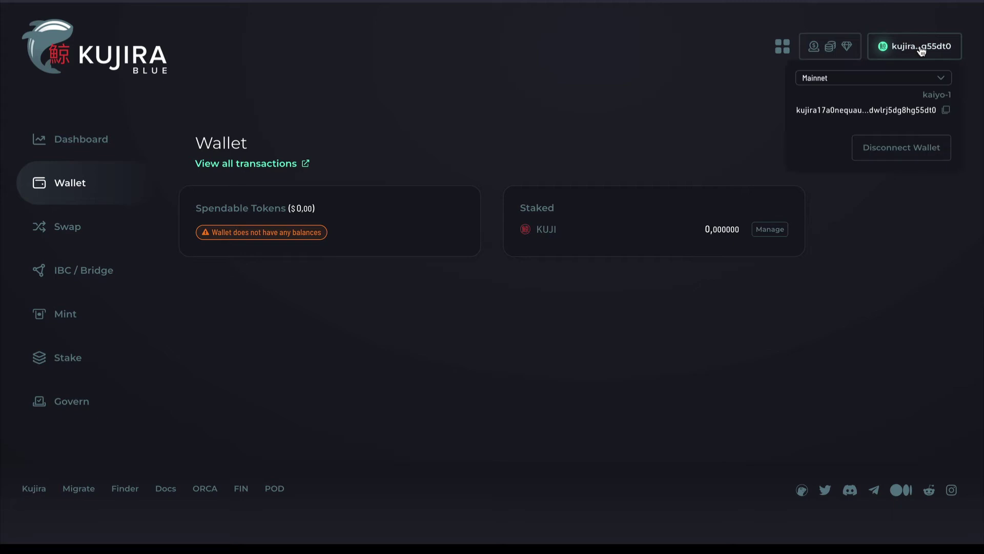
pyautogui.click(946, 111)
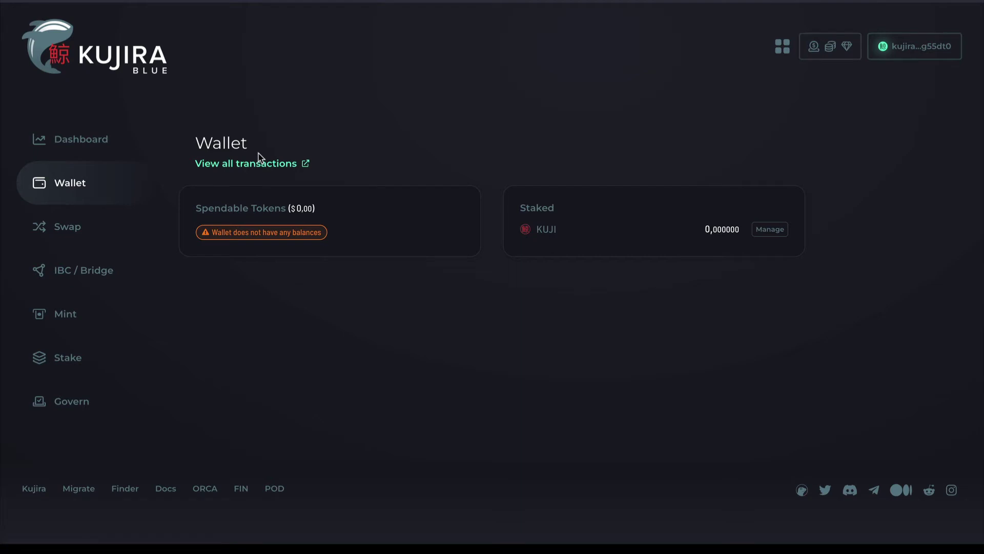
# - Switch to the MEXC trading page in Safari and submit a market buy order for KUJI with a total of 4 USDT
pyautogui.press('super+Tab')
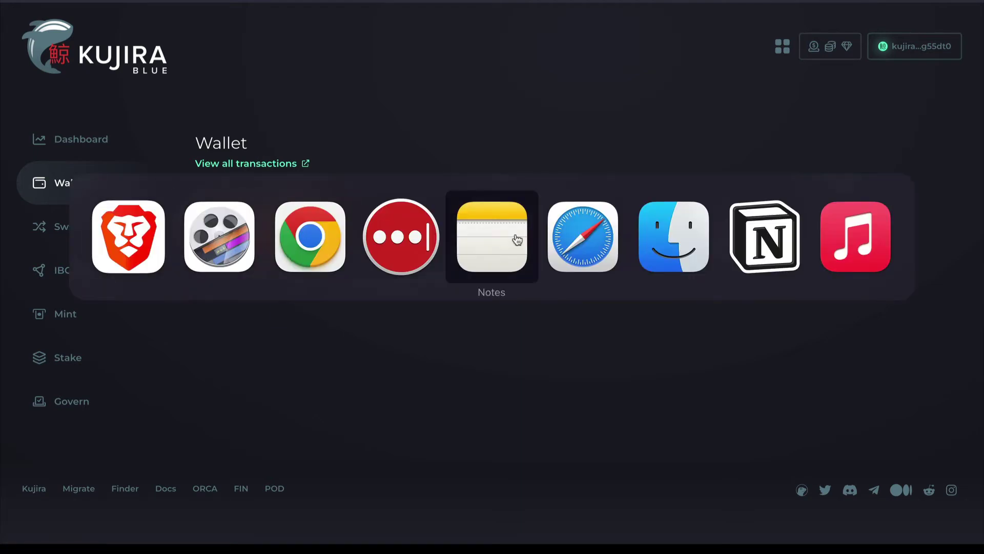
pyautogui.click(587, 253)
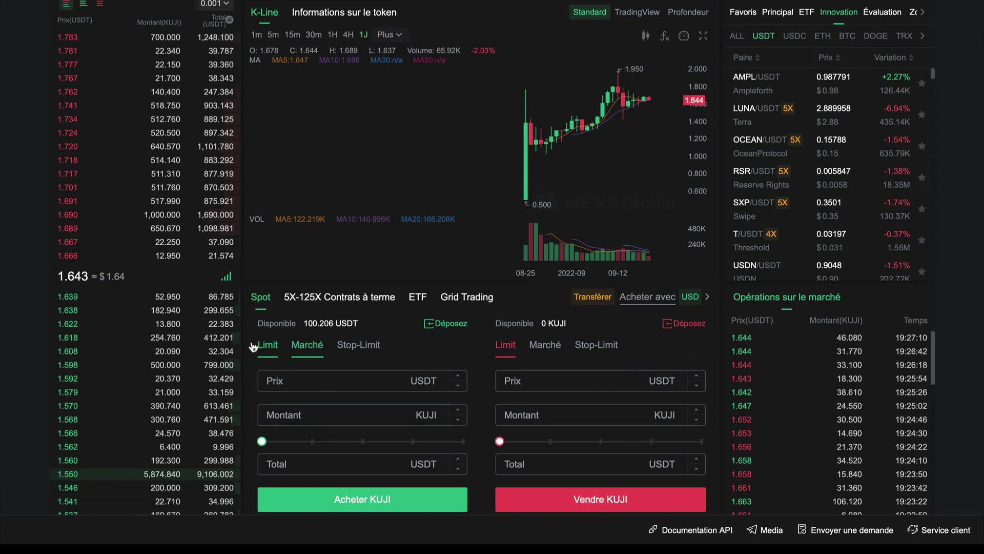
pyautogui.click(334, 380)
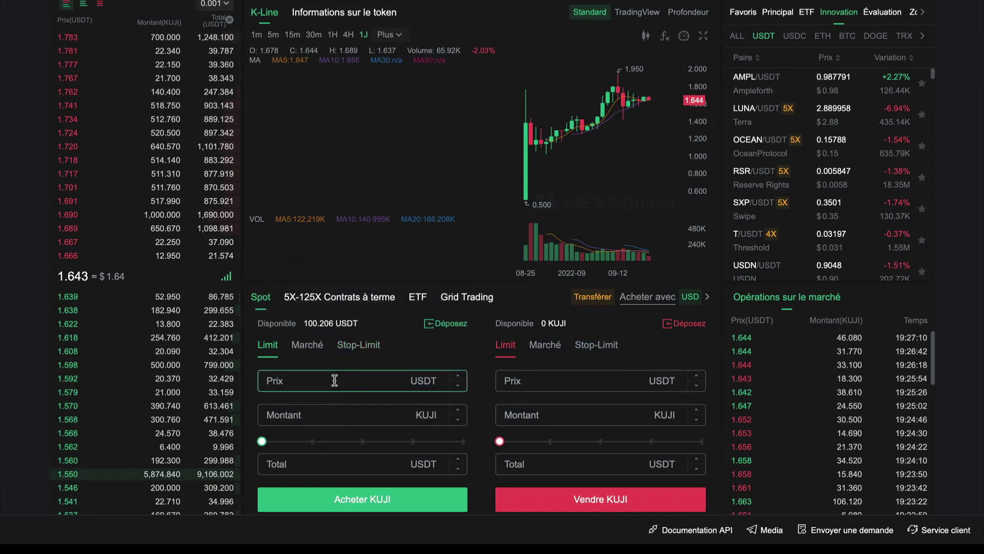
pyautogui.click(363, 410)
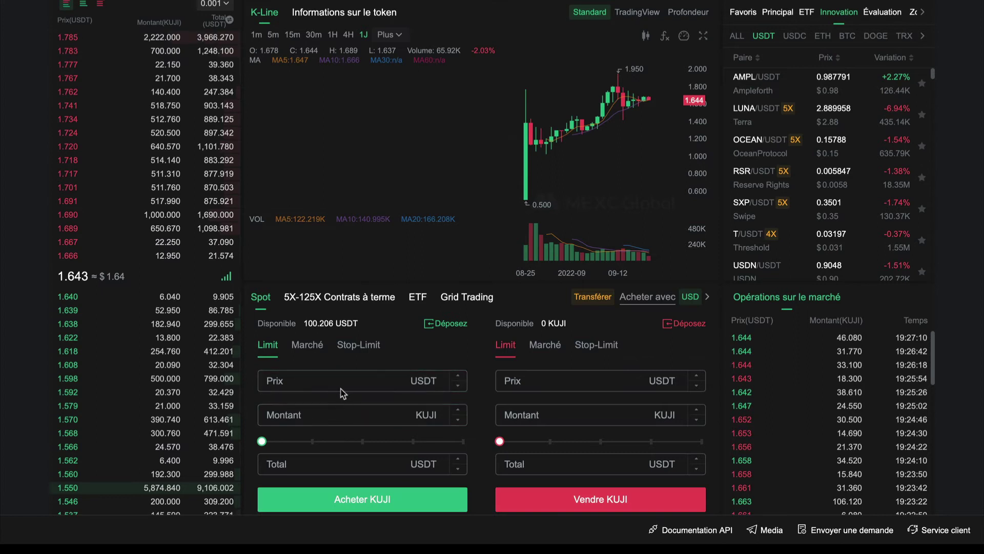
pyautogui.click(307, 344)
pyautogui.click(374, 413)
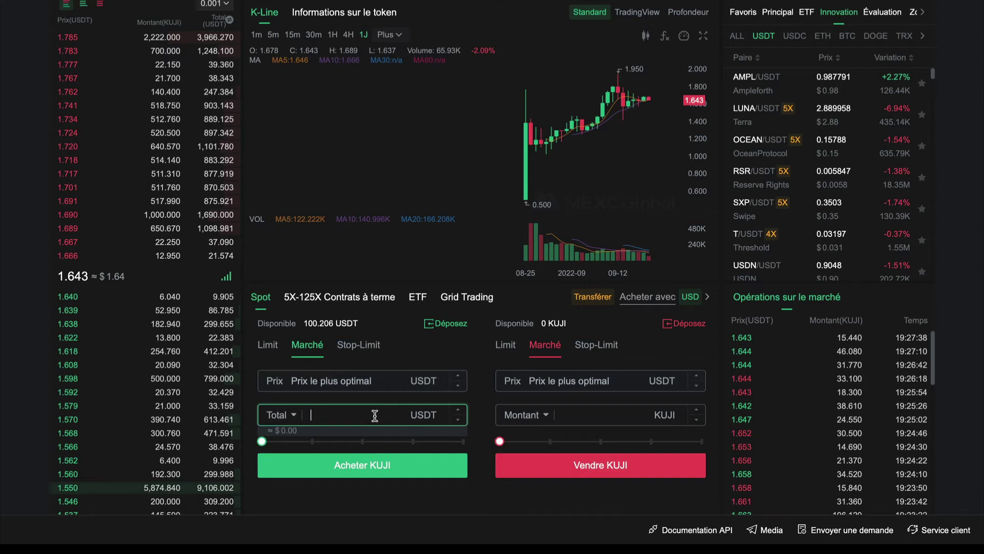
pyautogui.write('4')
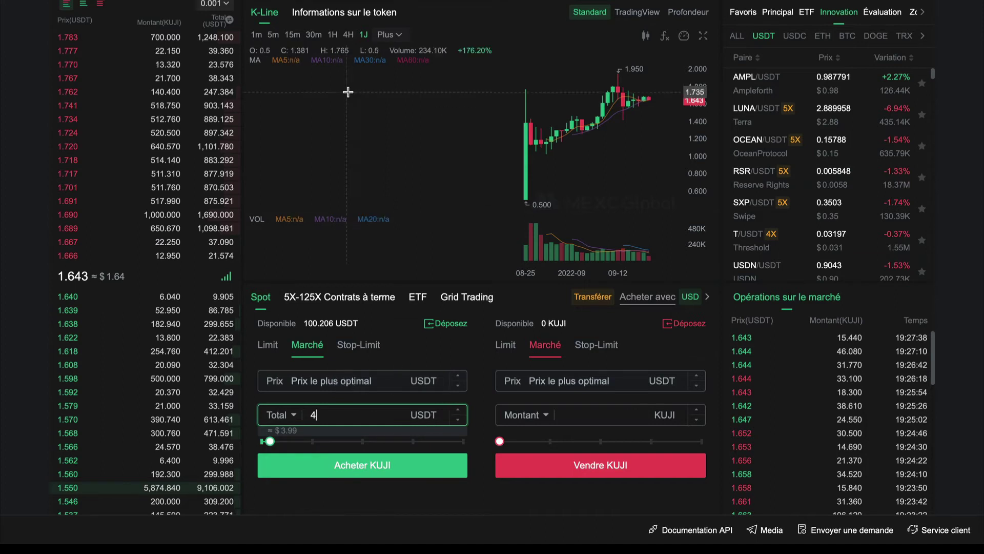
pyautogui.click(368, 464)
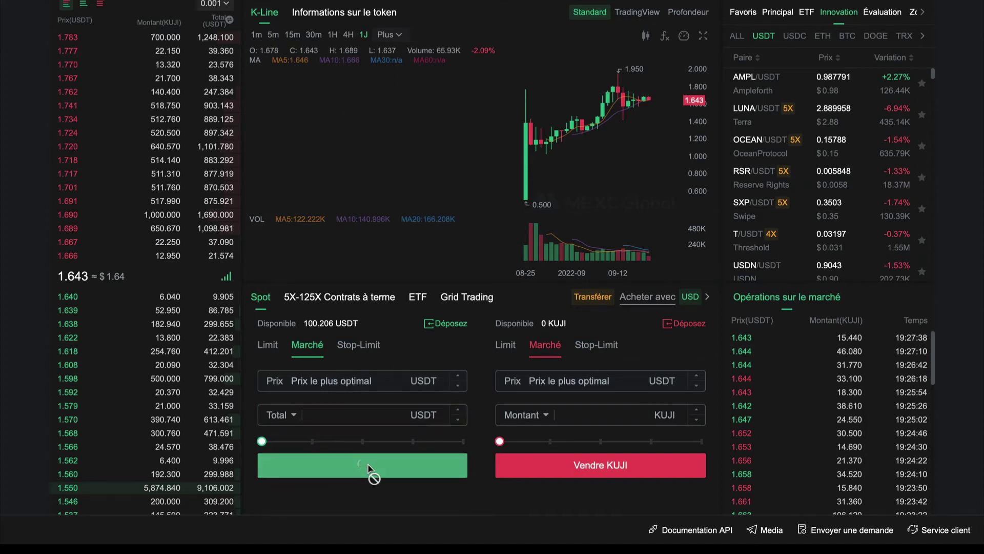
# - Enter a new USDT total and submit another market buy order for KUJI
pyautogui.click(348, 413)
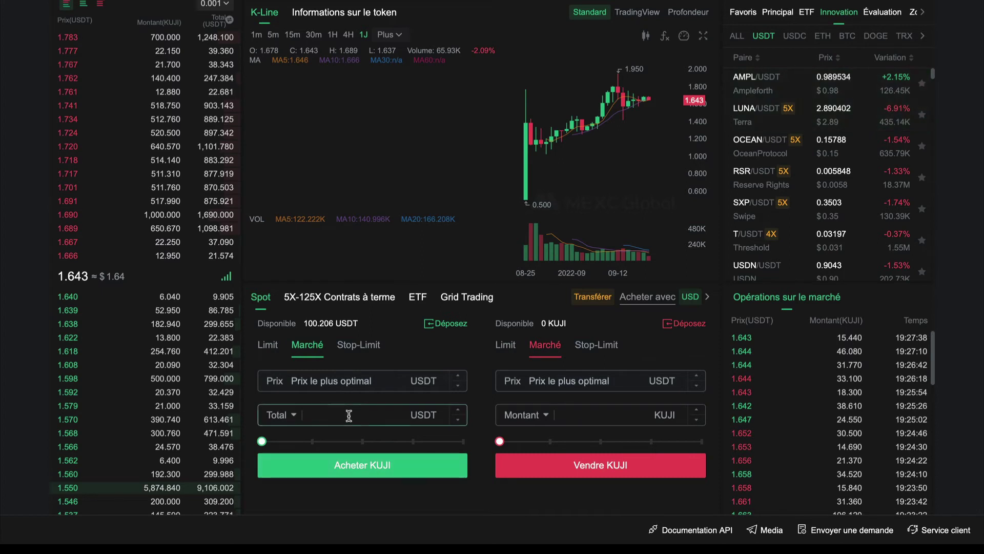
pyautogui.write('8')
pyautogui.click(367, 468)
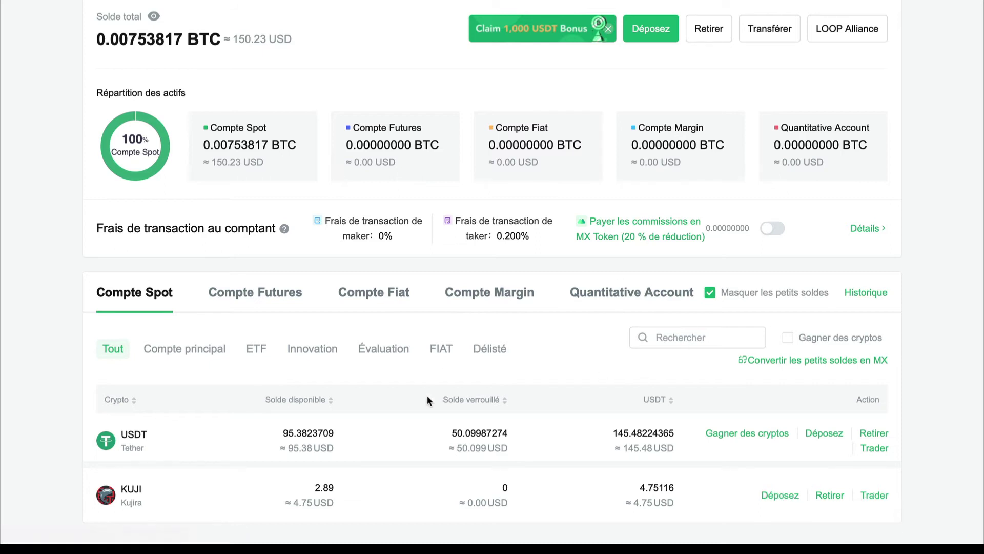
# - Start a KUJI withdrawal on MEXC and fill in the withdrawal address with the wallet address copied from Kujira Blue
pyautogui.click(829, 494)
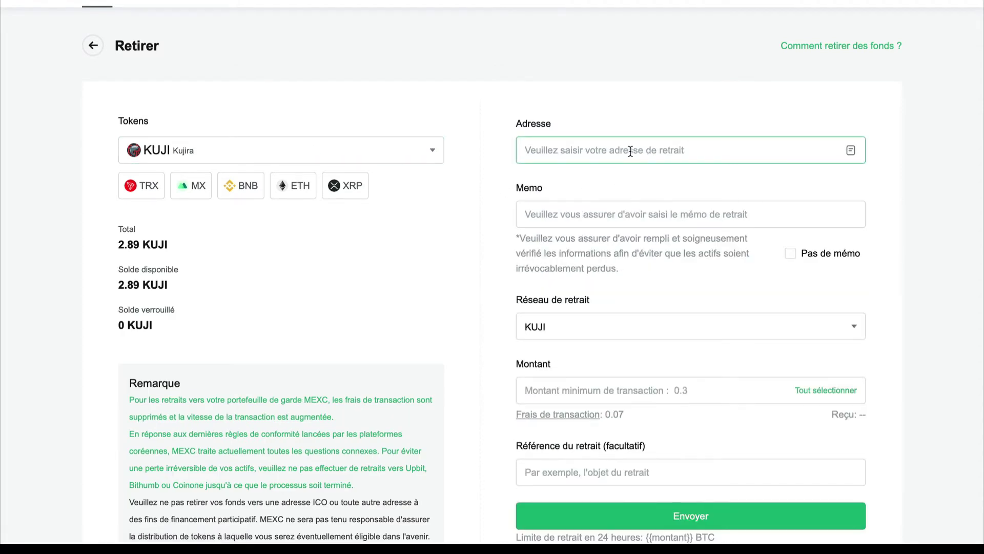
pyautogui.hotkey('ctrl', 'Left')
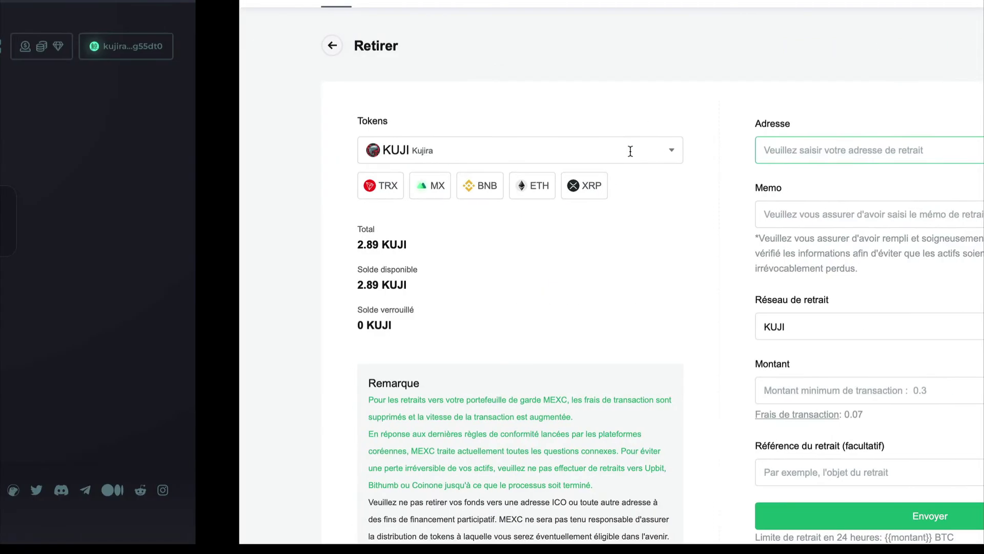
pyautogui.click(905, 47)
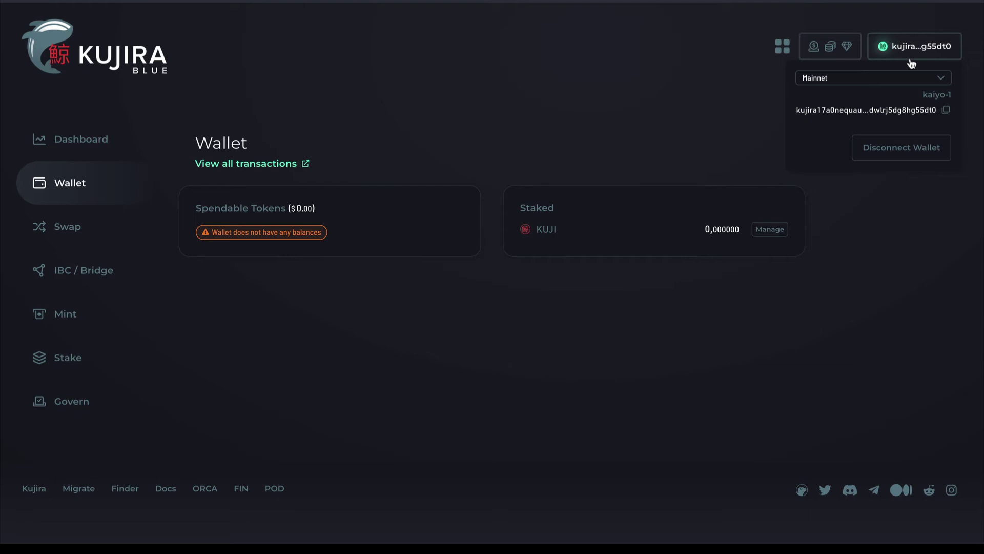
pyautogui.click(946, 111)
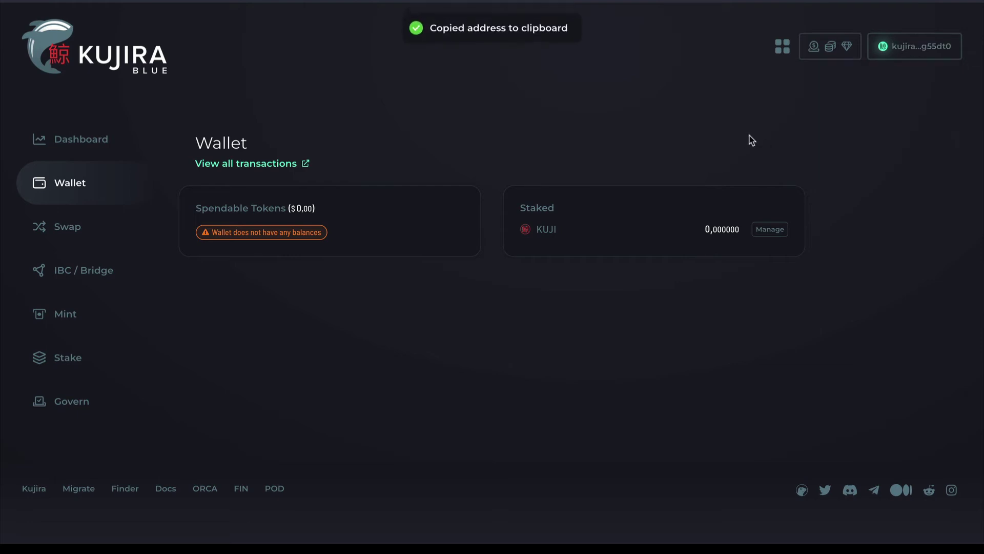
pyautogui.hotkey('ctrl', 'Right')
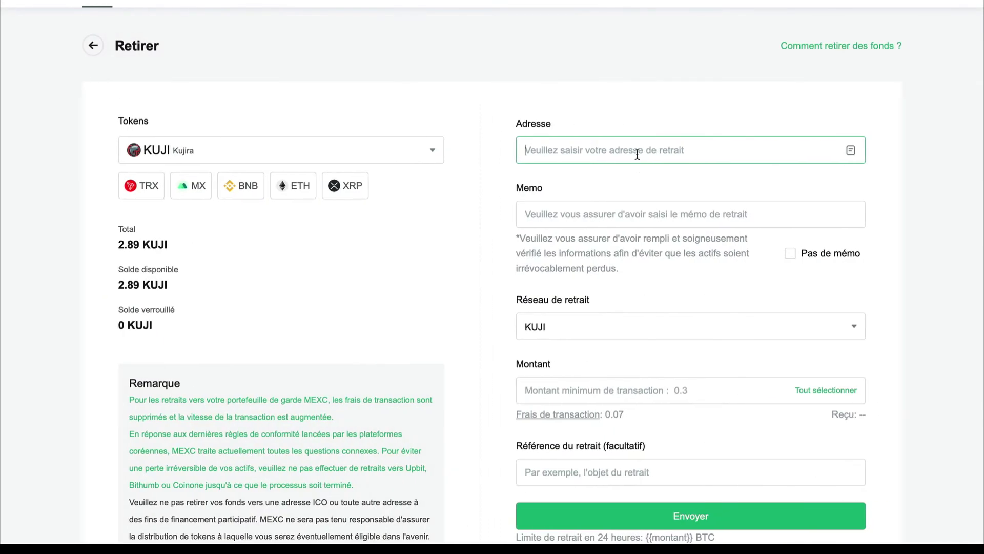
pyautogui.hotkey('ctrl', 'v')
# - Mark the withdrawal as having no memo and set its amount to the full 2.89 KUJI
pyautogui.click(650, 215)
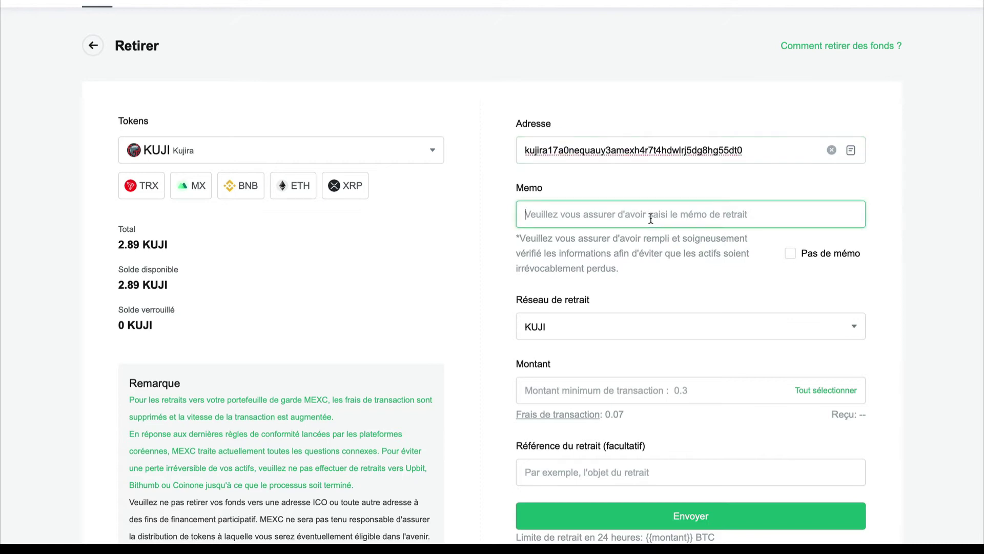
pyautogui.click(791, 253)
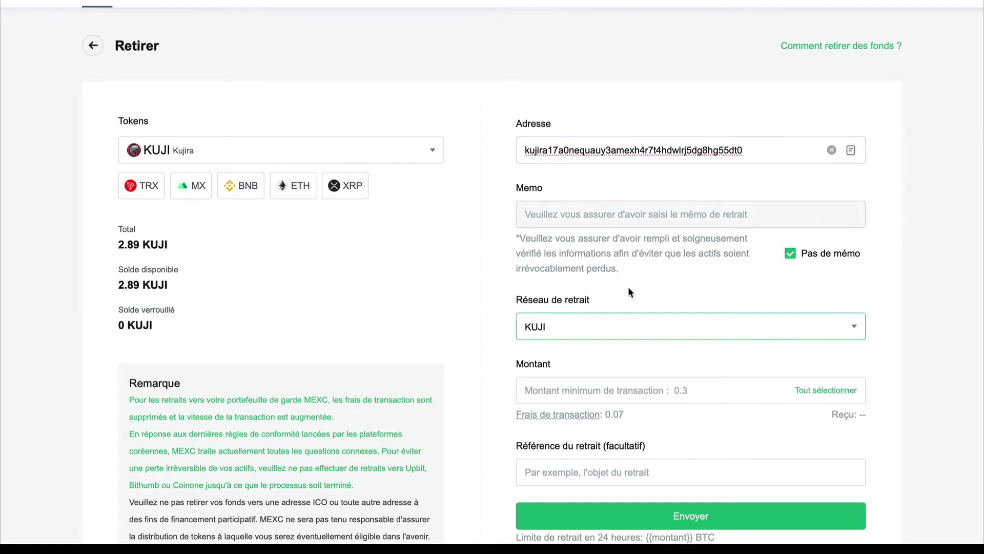
pyautogui.scroll(-3, 634, 287)
pyautogui.scroll(-1, 635, 284)
pyautogui.click(617, 144)
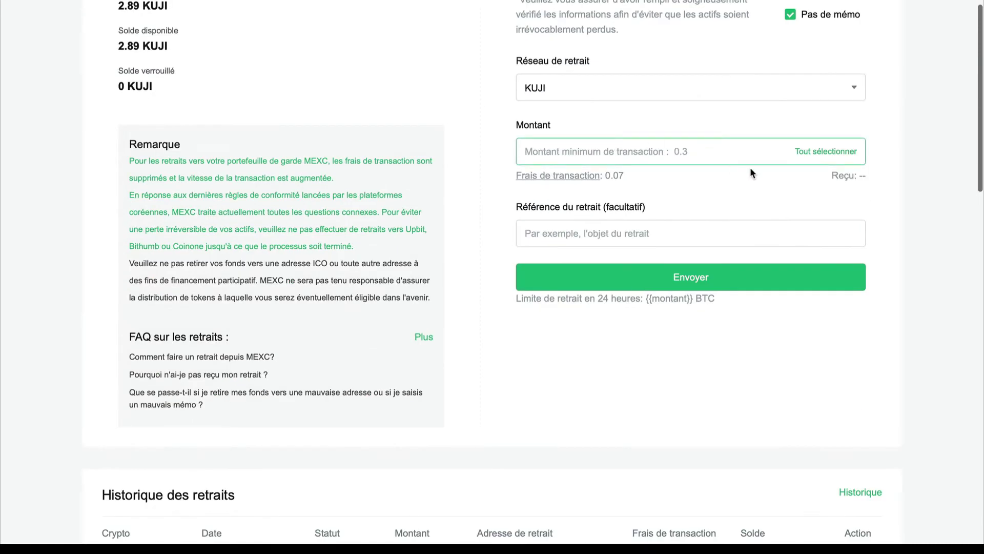
pyautogui.click(807, 153)
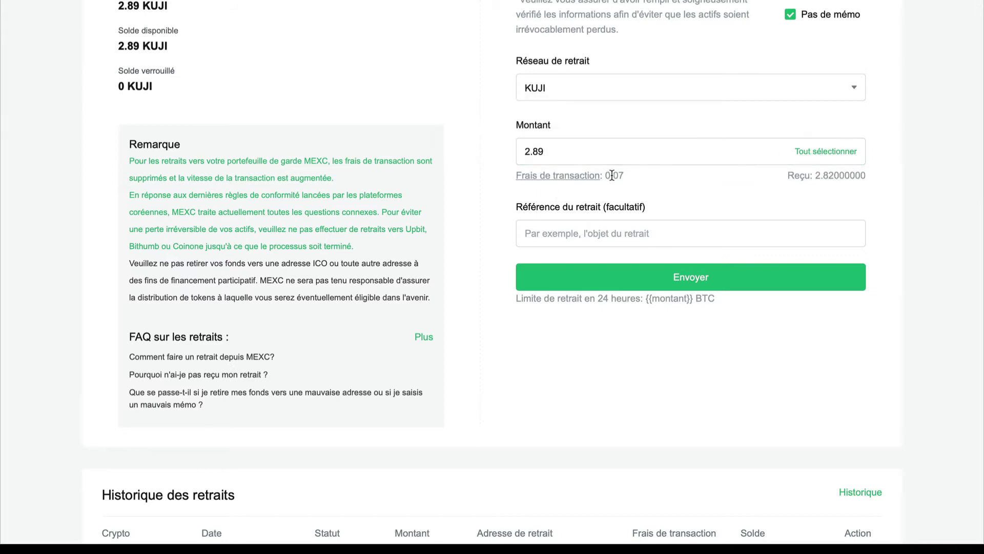
# - Check the withdrawal address and amount, leave the optional reference empty and submit the KUJI withdrawal
pyautogui.click(570, 226)
pyautogui.scroll(3, 684, 326)
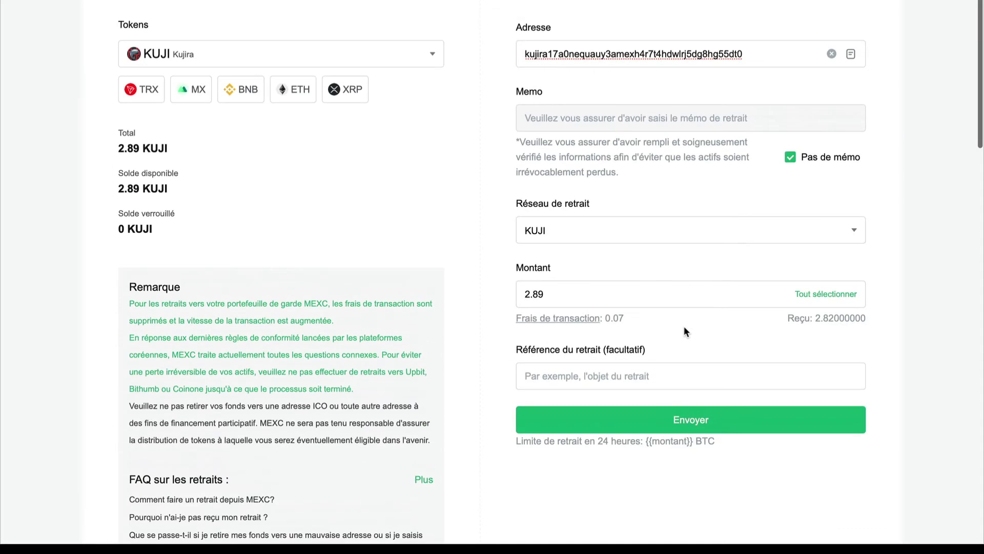
pyautogui.click(538, 49)
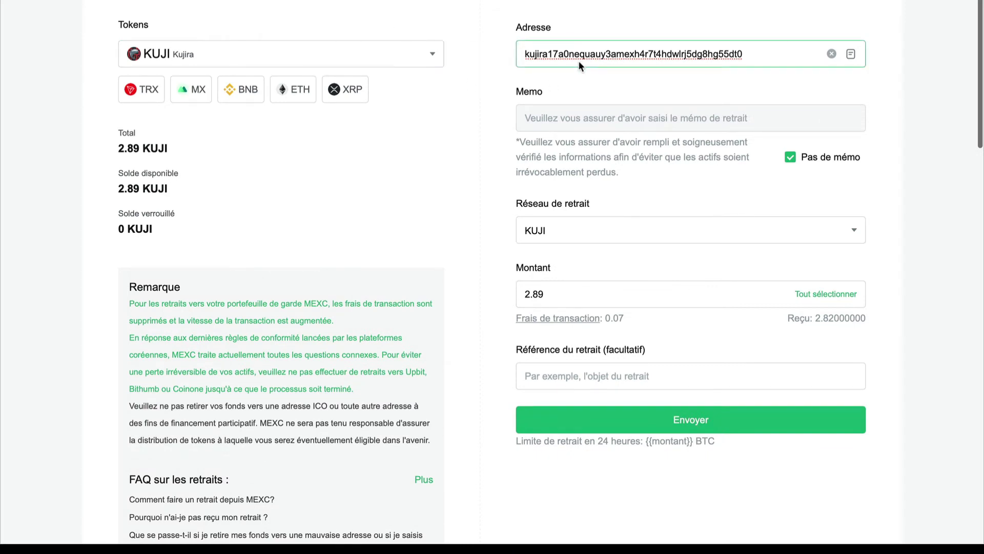
pyautogui.scroll(-2, 619, 299)
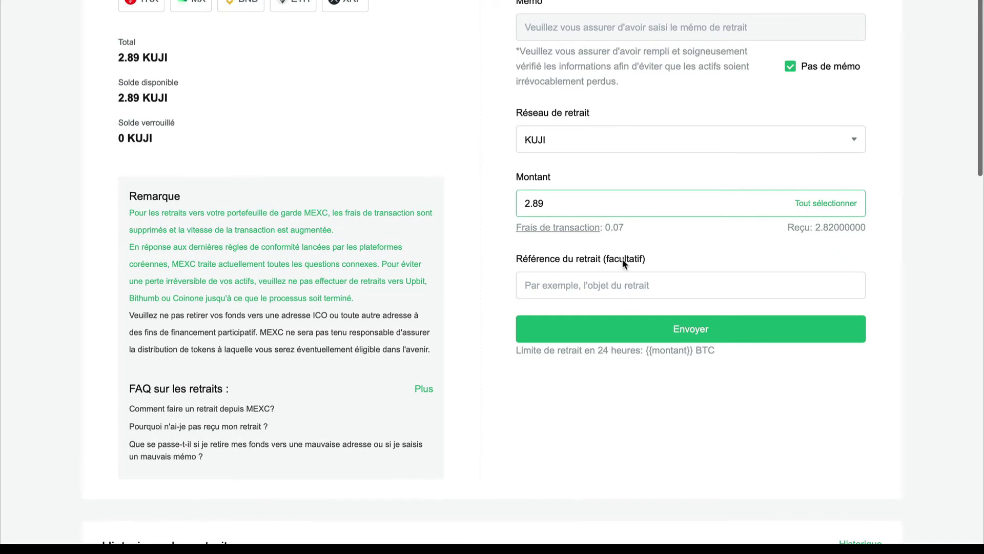
pyautogui.click(690, 335)
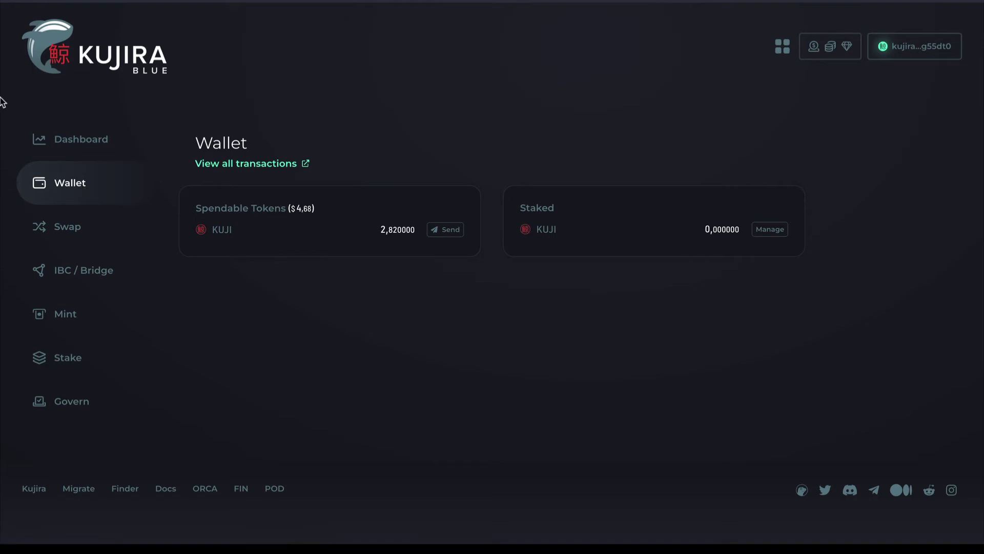
# - Preview a swap of the maximum 2.82 KUJI into axlUSDC on the Kujira Blue Swap page
pyautogui.click(45, 227)
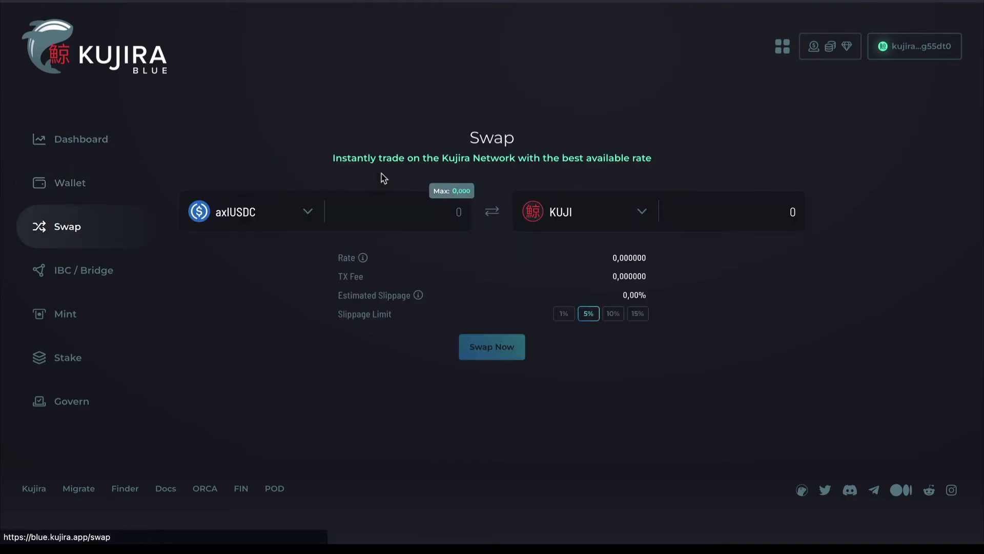
pyautogui.click(491, 211)
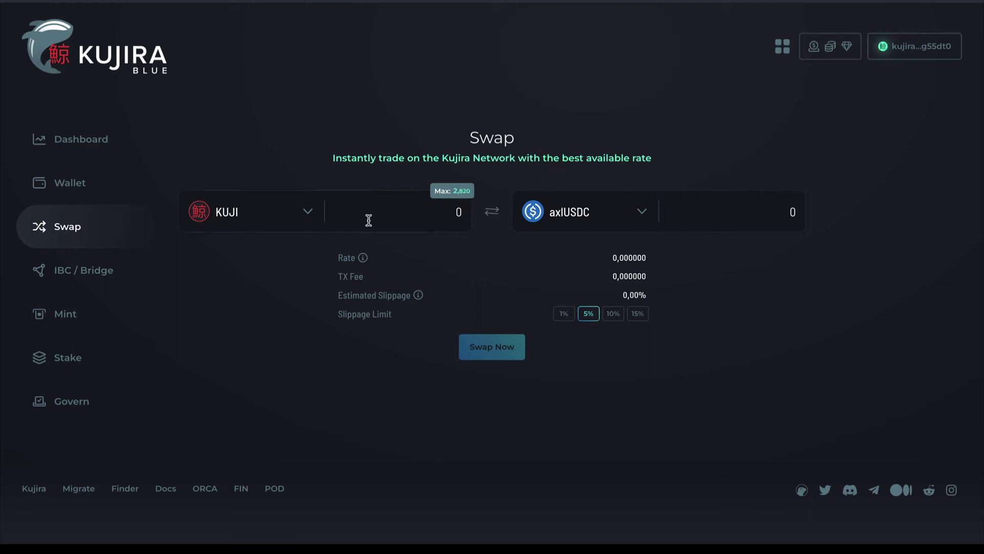
pyautogui.click(456, 191)
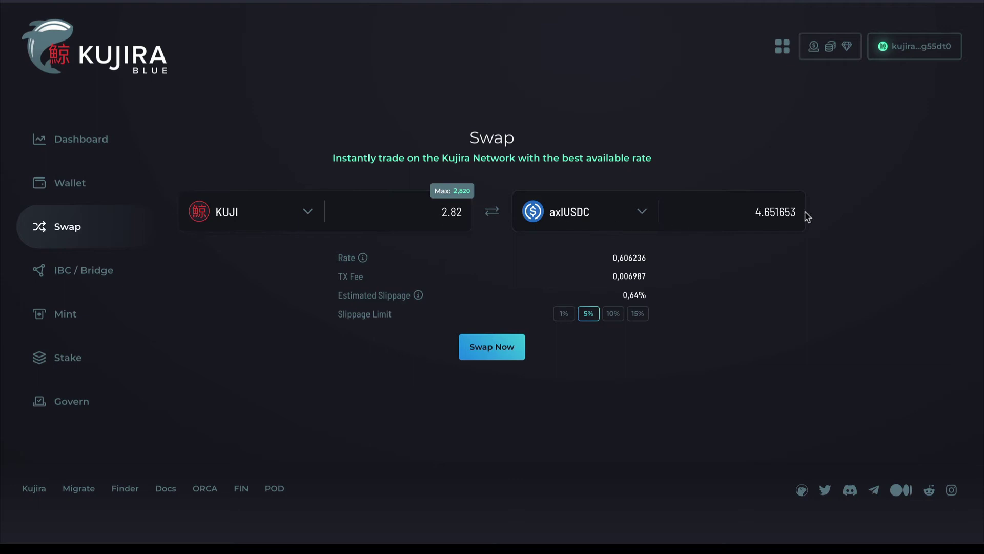
# - View the IBC / Bridge and Mint pages, and examine the validators' voting power on the Stake page
pyautogui.click(64, 270)
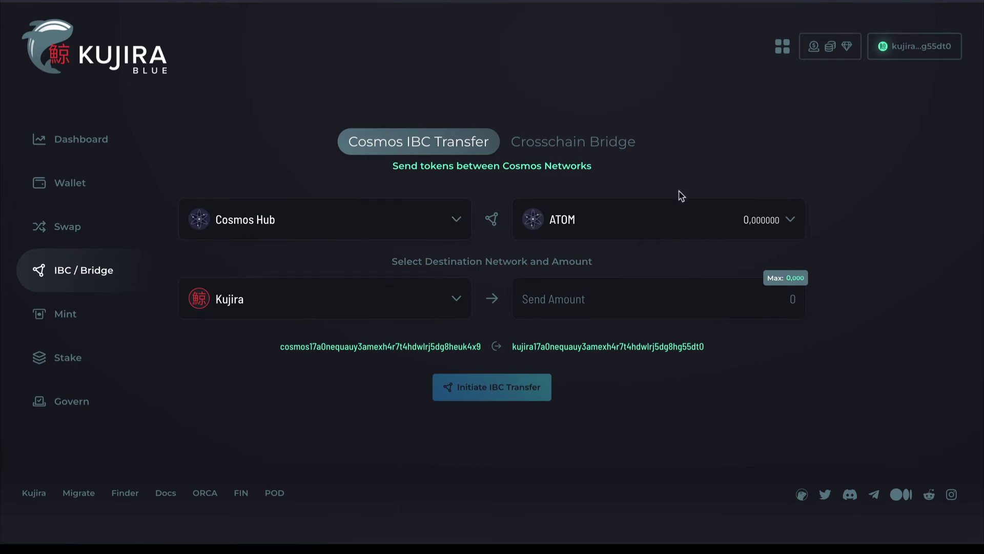
pyautogui.click(46, 322)
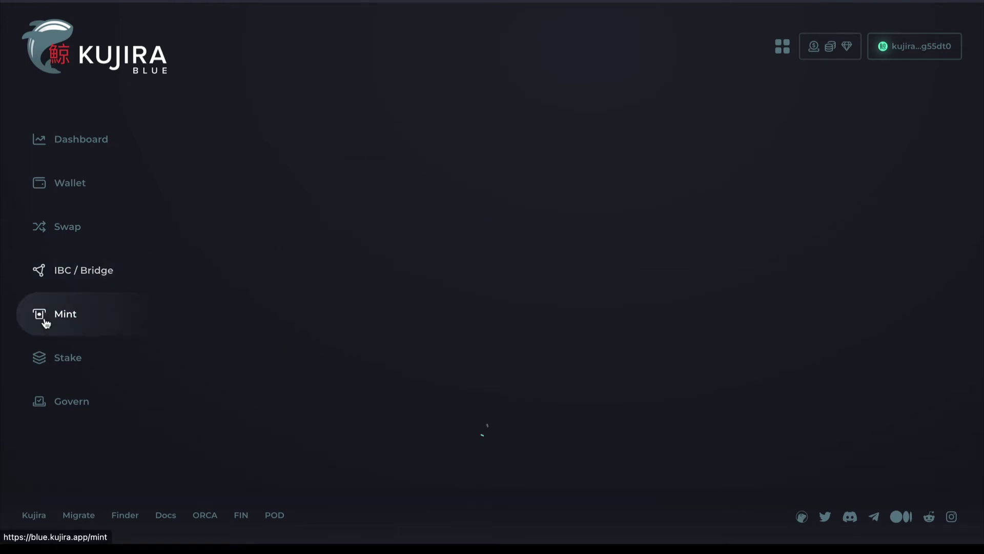
pyautogui.click(50, 361)
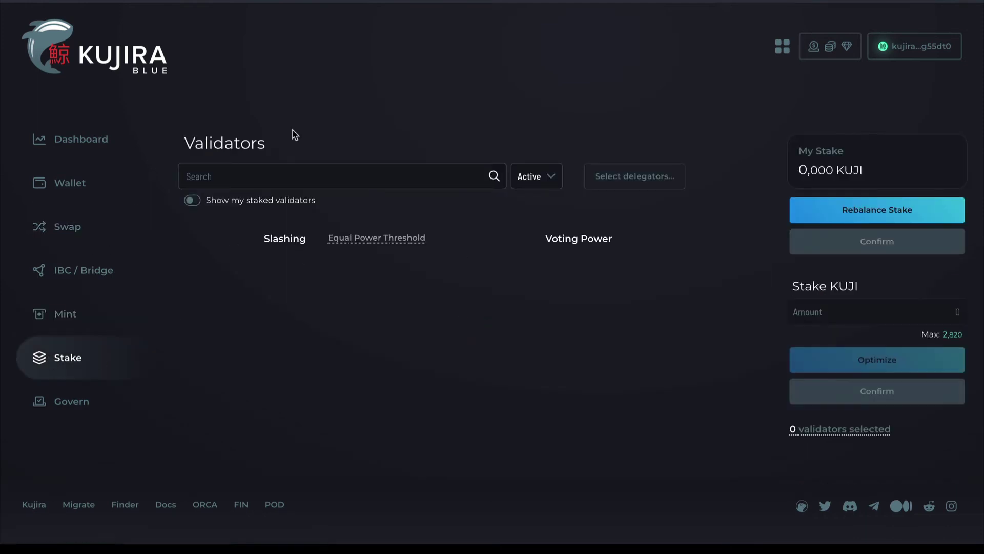
pyautogui.scroll(-10, 584, 377)
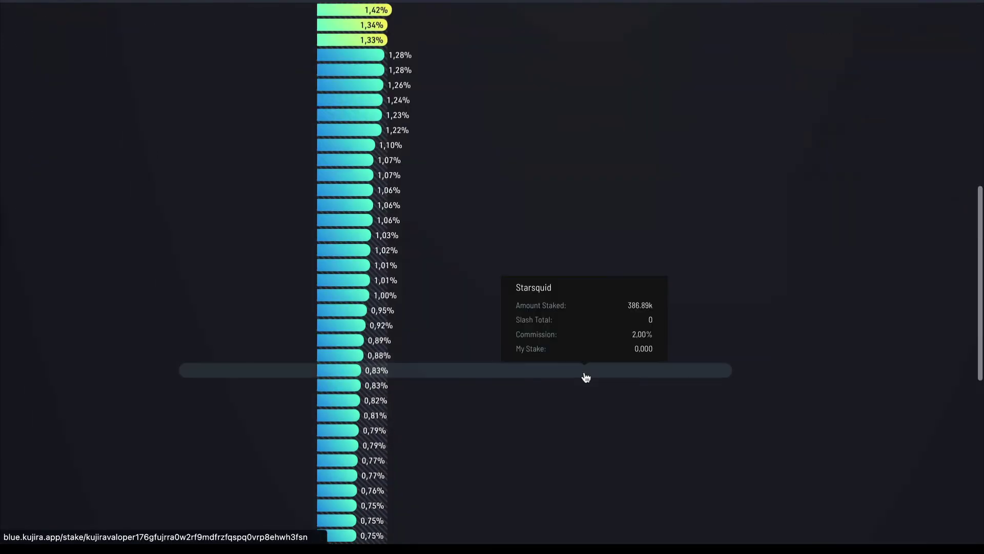
pyautogui.scroll(5, 586, 377)
pyautogui.scroll(5, 586, 377)
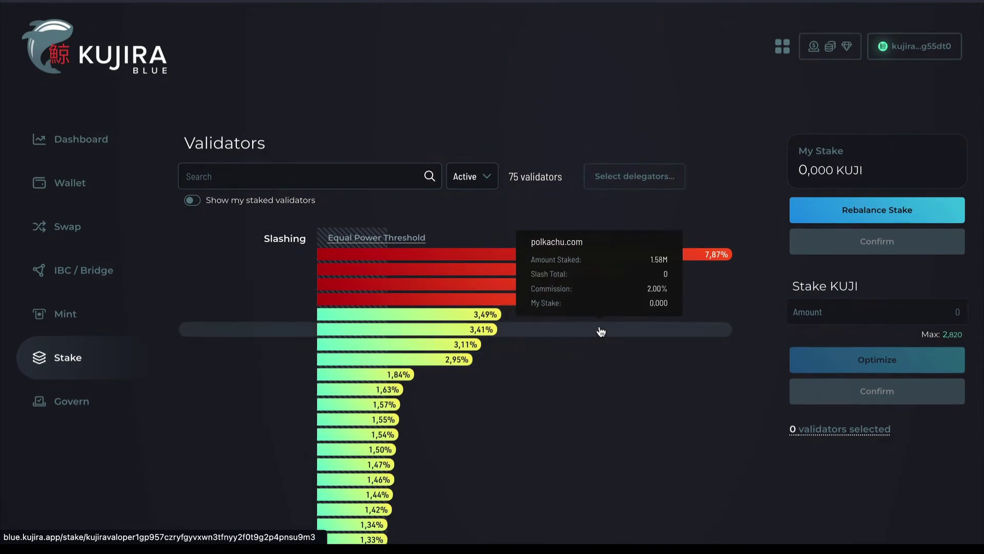
# - Examine the lower-ranked active validators, their voting-power shares and their staking details in the full validator list
pyautogui.scroll(-10, 600, 331)
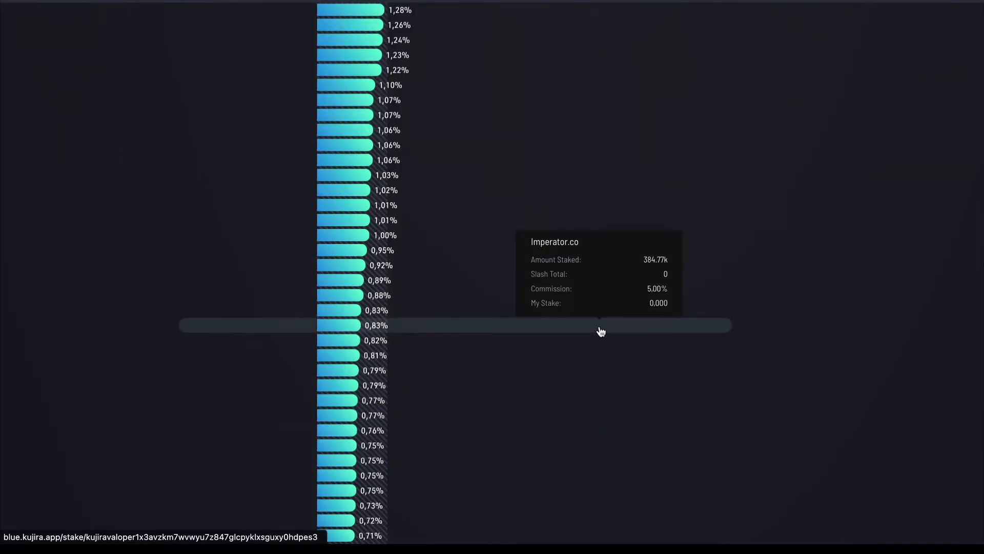
pyautogui.scroll(-6, 601, 331)
pyautogui.scroll(2, 601, 331)
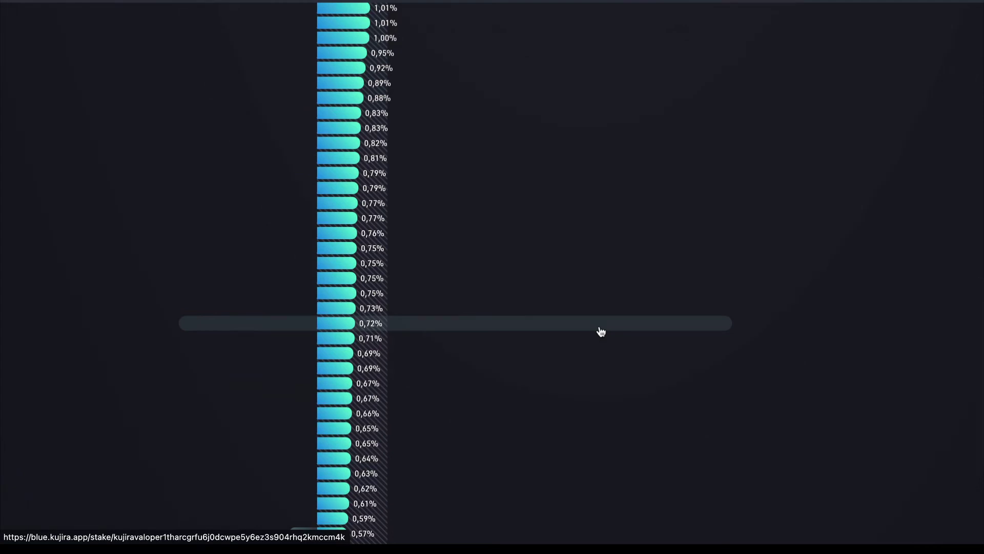
pyautogui.scroll(-4, 601, 331)
pyautogui.scroll(20, 601, 331)
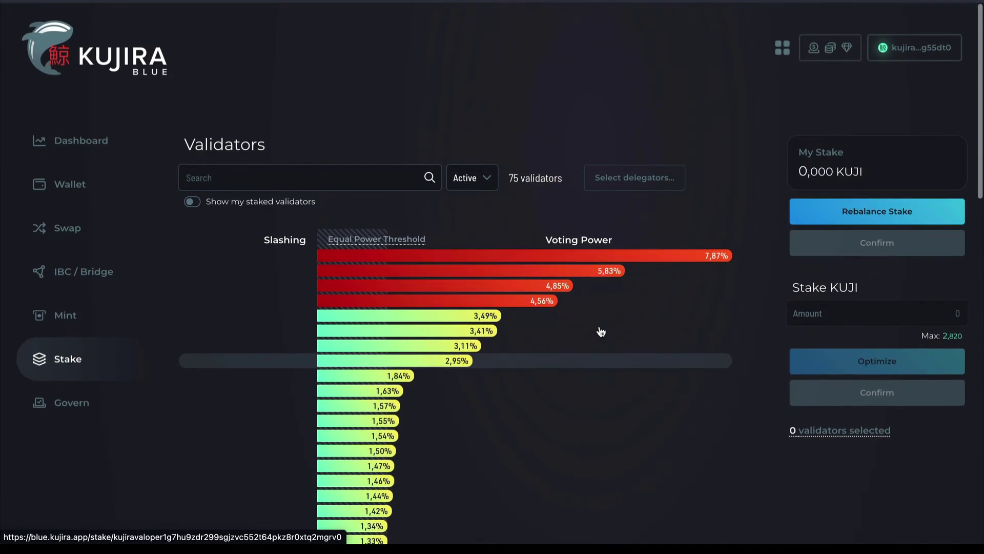
pyautogui.moveTo(601, 331)
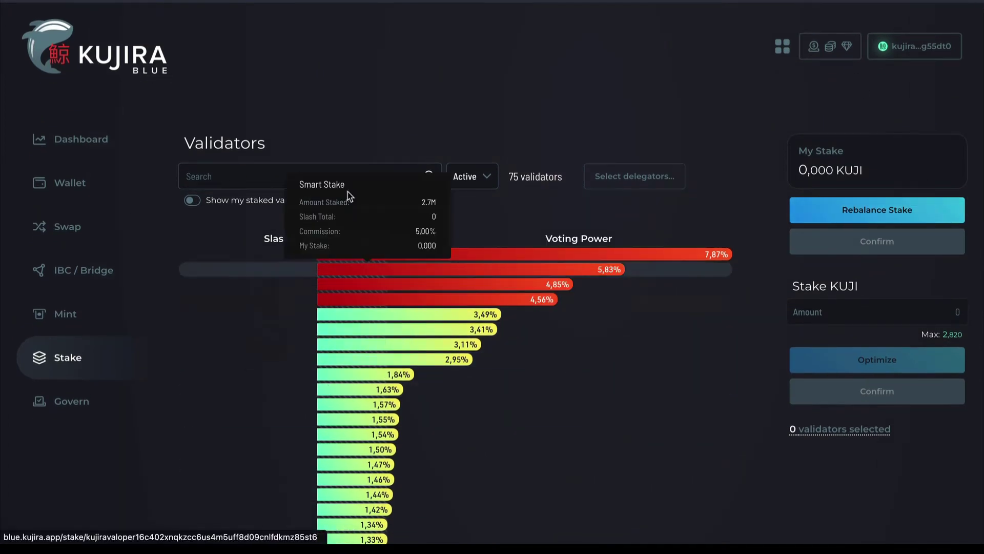
# - Review the Kujira Dashboard's staked KUJI, total supply breakdown and release schedule
pyautogui.click(78, 139)
pyautogui.scroll(-4, 533, 230)
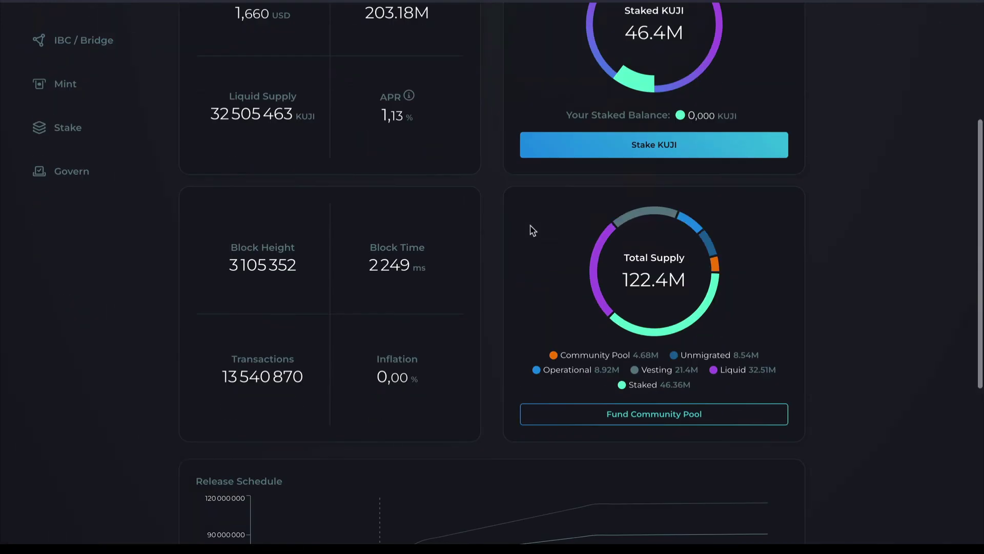
pyautogui.scroll(2, 529, 228)
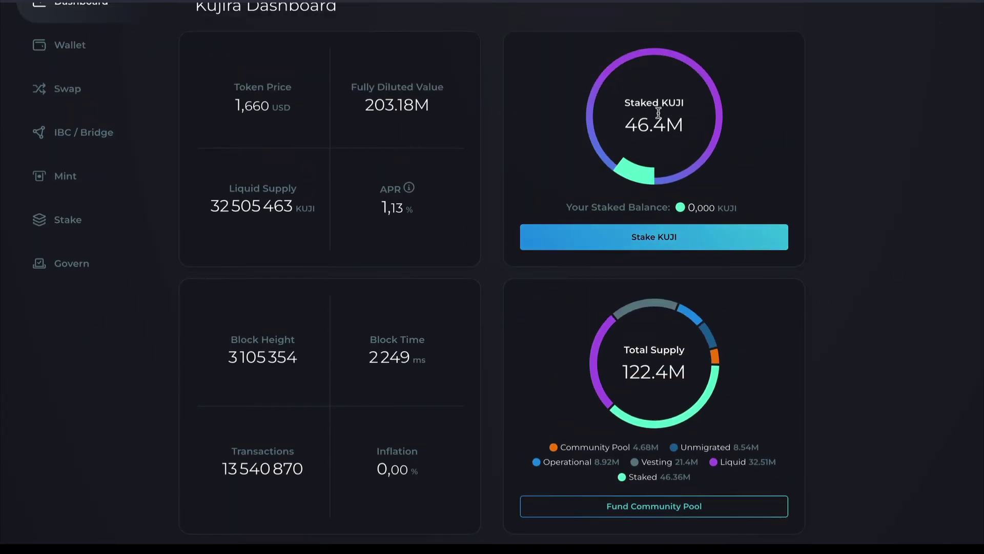
pyautogui.scroll(-4, 743, 178)
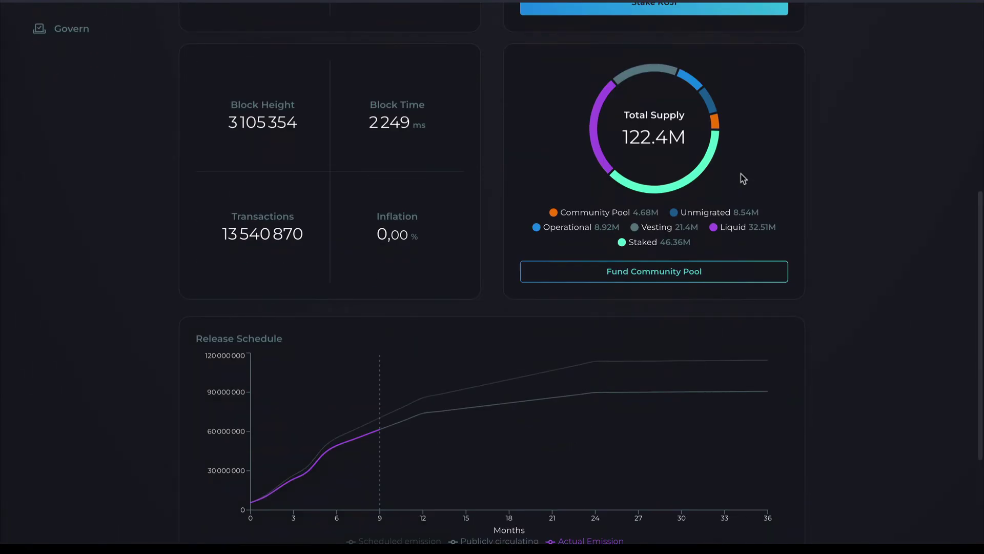
pyautogui.scroll(1, 746, 164)
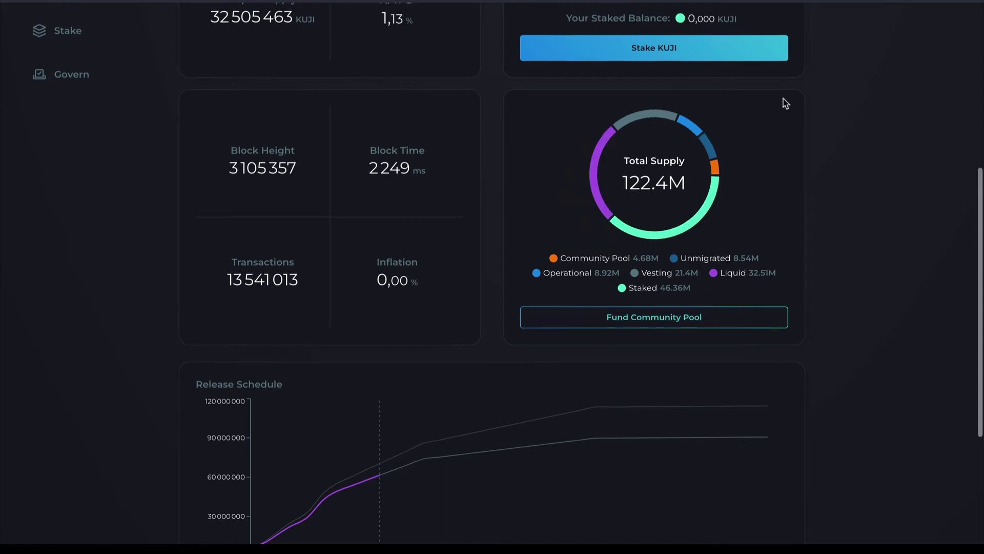
pyautogui.scroll(6, 785, 101)
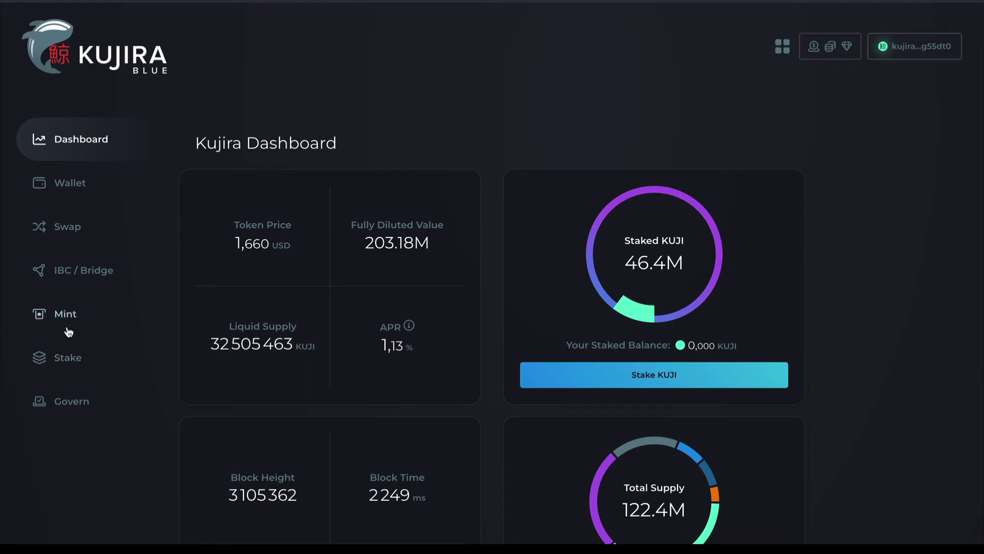
# - Return to the Stake page, set the KUJI stake amount to 1 and optimize its distribution across validators
pyautogui.click(67, 357)
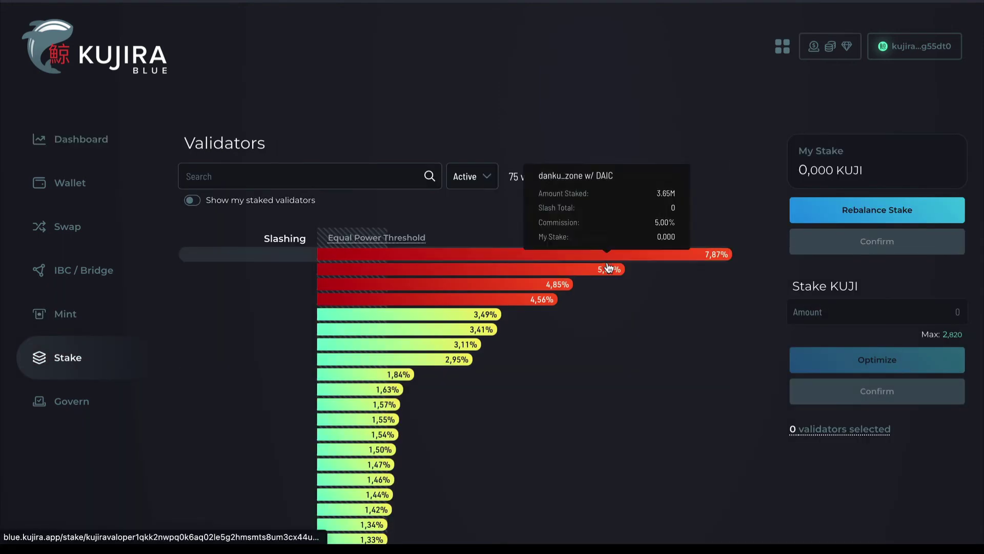
pyautogui.scroll(-15, 615, 424)
pyautogui.scroll(11, 616, 426)
pyautogui.scroll(5, 616, 426)
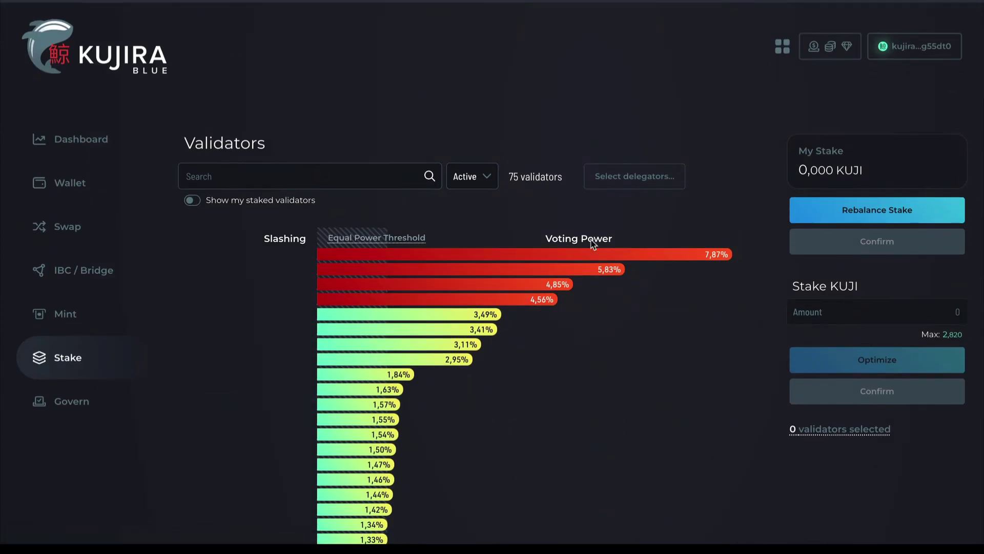
pyautogui.click(850, 307)
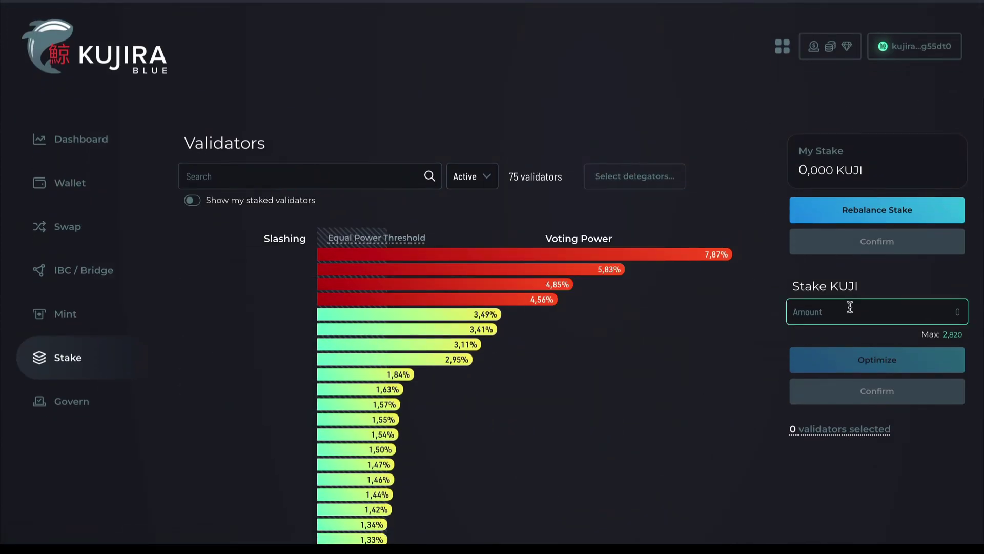
pyautogui.write('1')
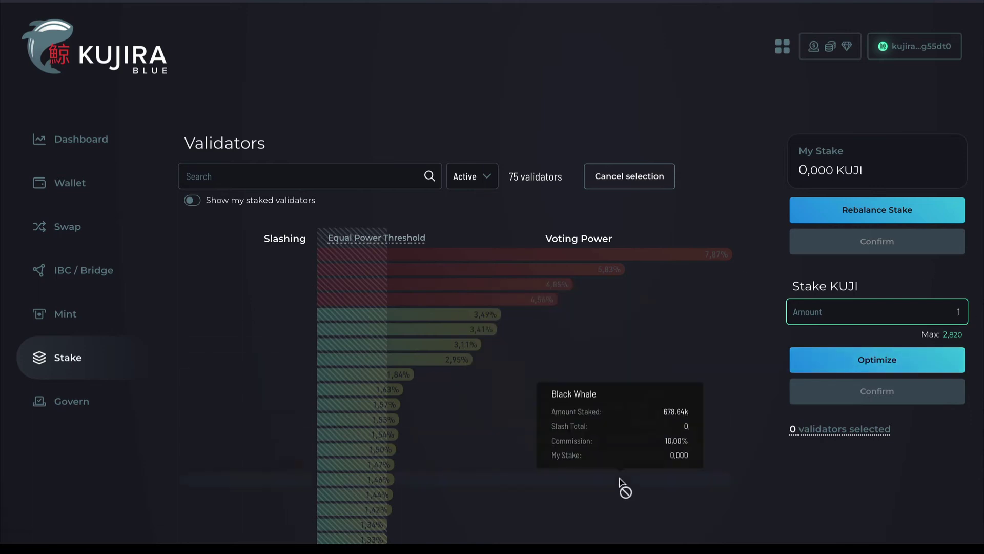
pyautogui.scroll(-8, 621, 482)
pyautogui.scroll(4, 621, 483)
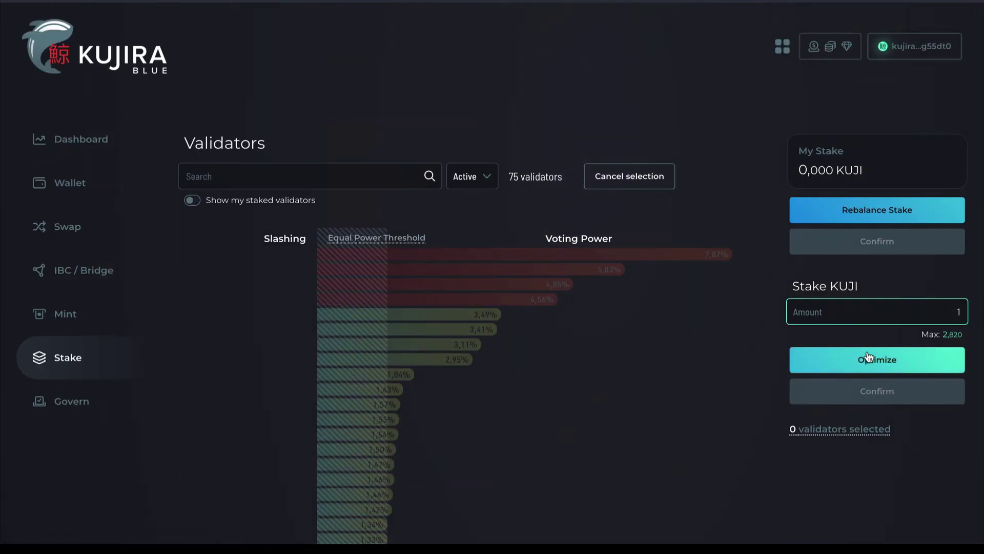
pyautogui.click(868, 363)
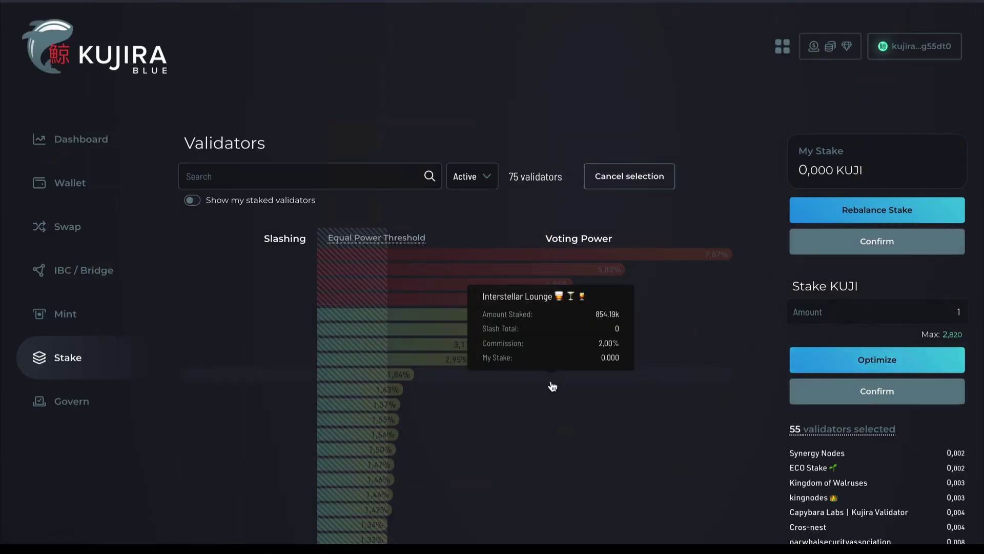
# - Examine how the optimized stake is split among the selected validators and where they sit in the voting-power chart
pyautogui.scroll(-15, 549, 385)
pyautogui.scroll(5, 553, 386)
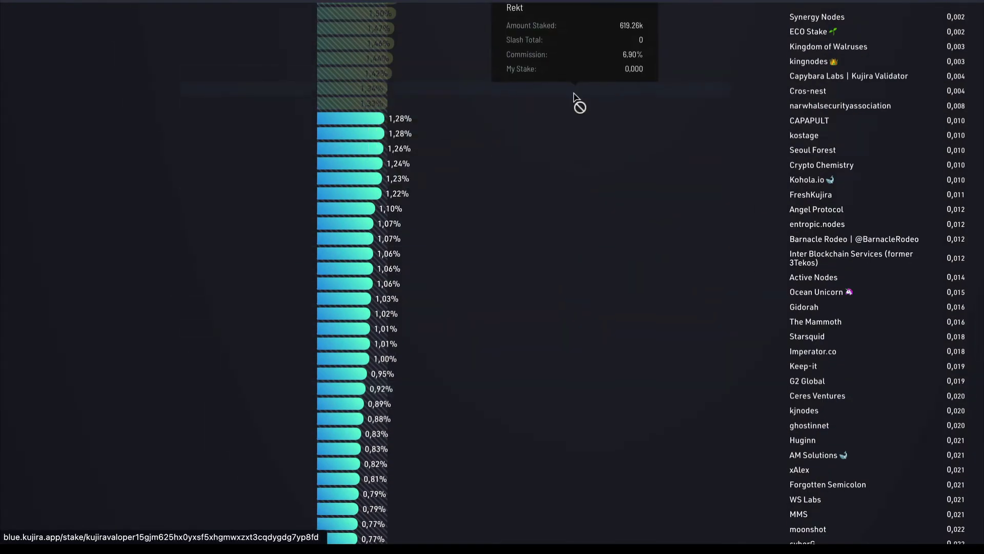
pyautogui.scroll(3, 578, 103)
pyautogui.scroll(-10, 411, 302)
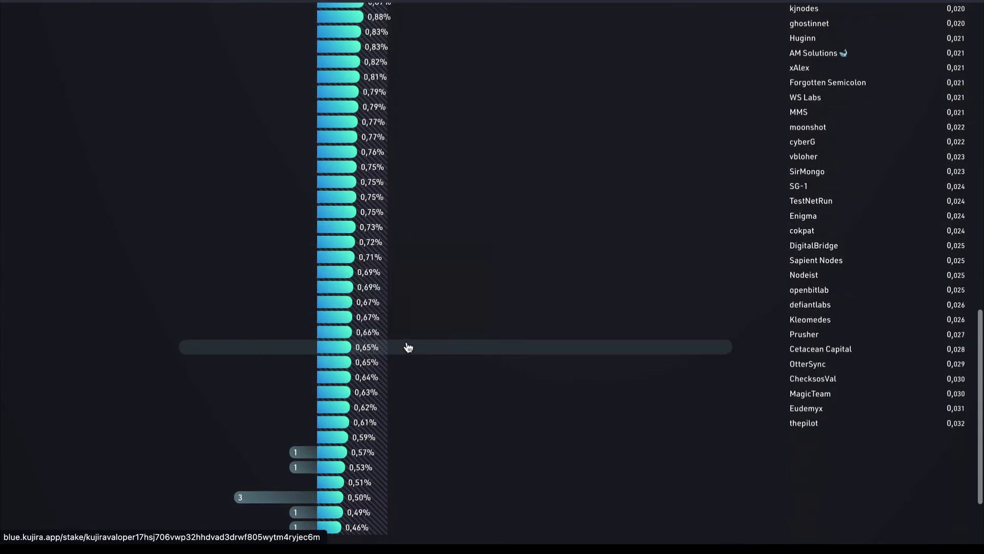
pyautogui.scroll(2, 406, 345)
pyautogui.scroll(-5, 391, 508)
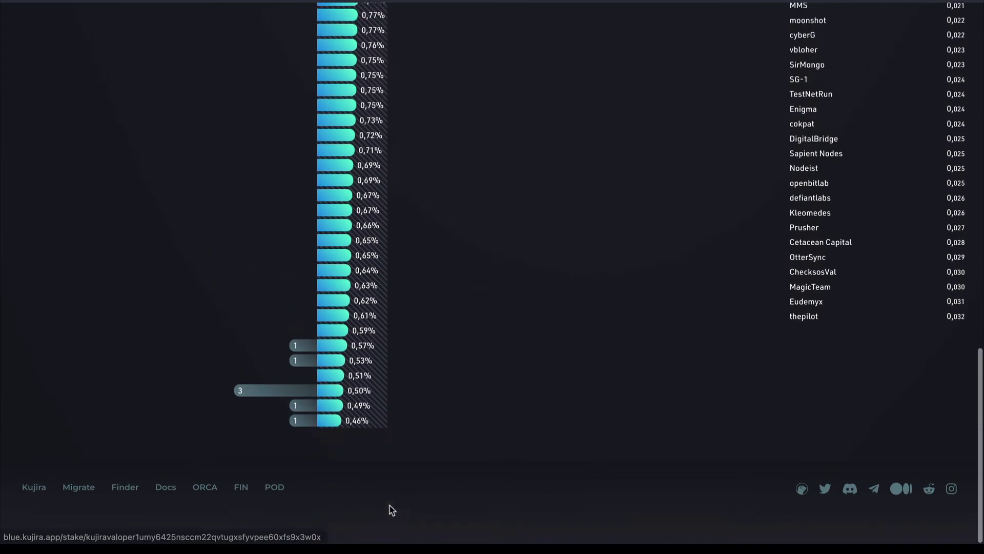
pyautogui.scroll(12, 391, 509)
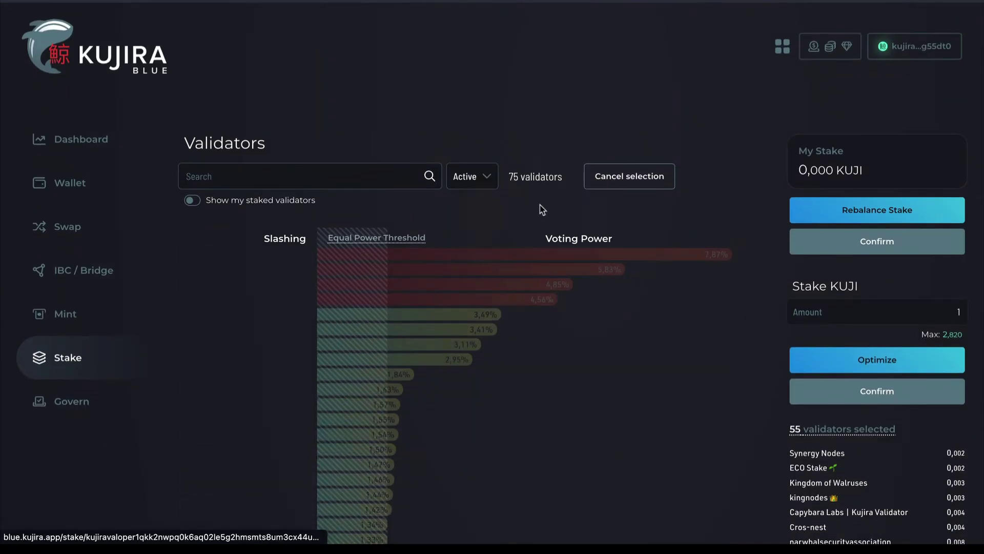
pyautogui.scroll(-10, 585, 451)
pyautogui.scroll(8, 587, 450)
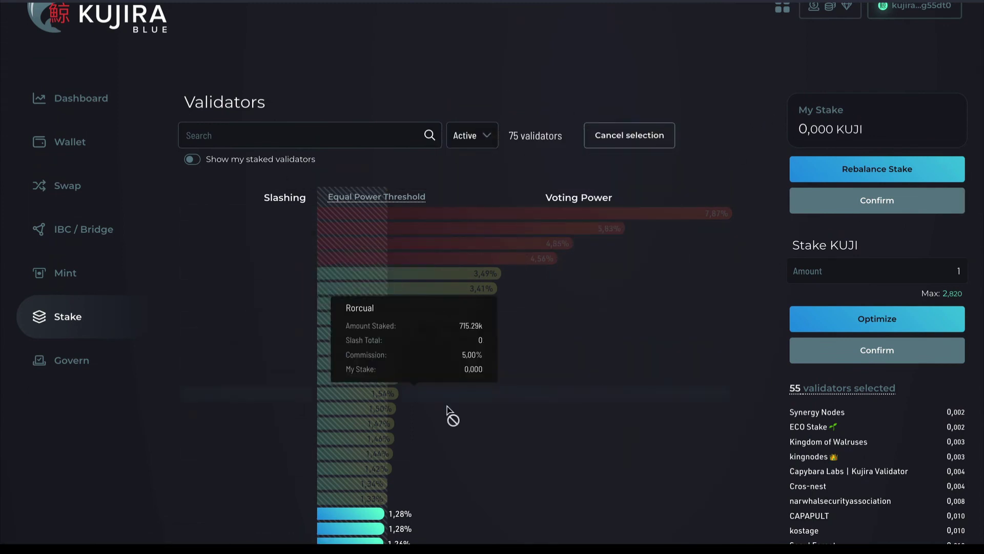
pyautogui.scroll(-15, 554, 433)
pyautogui.scroll(20, 552, 428)
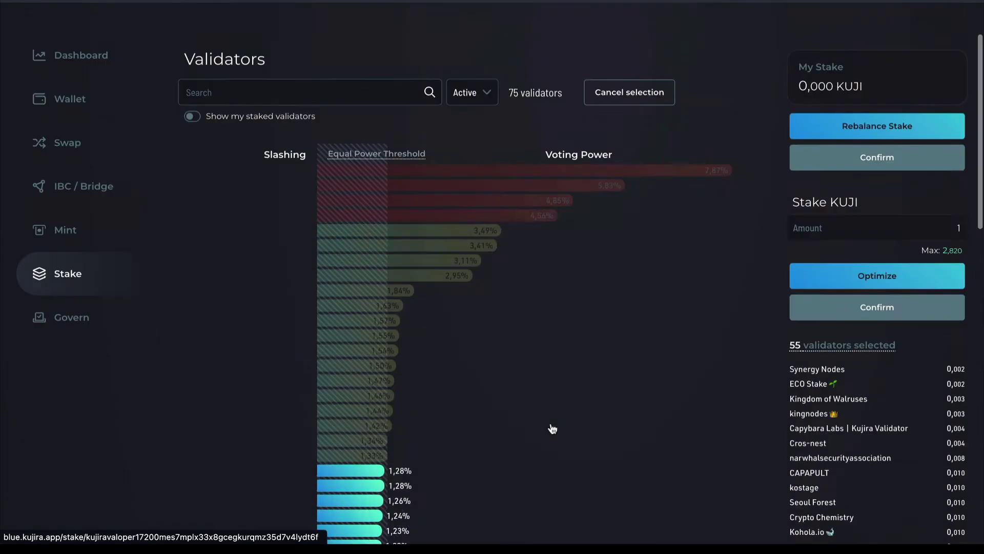
pyautogui.scroll(-6, 553, 428)
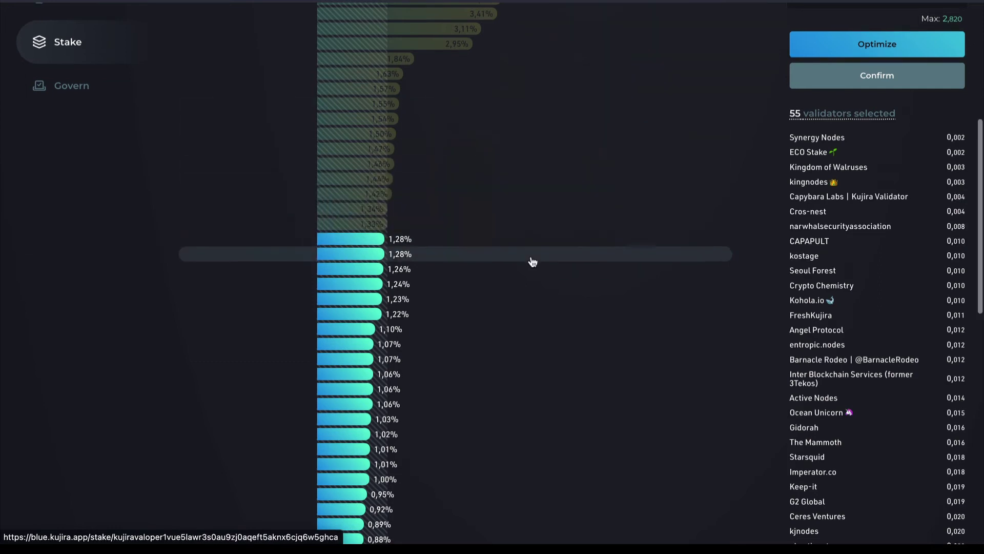
pyautogui.scroll(-10, 531, 261)
pyautogui.scroll(10, 532, 261)
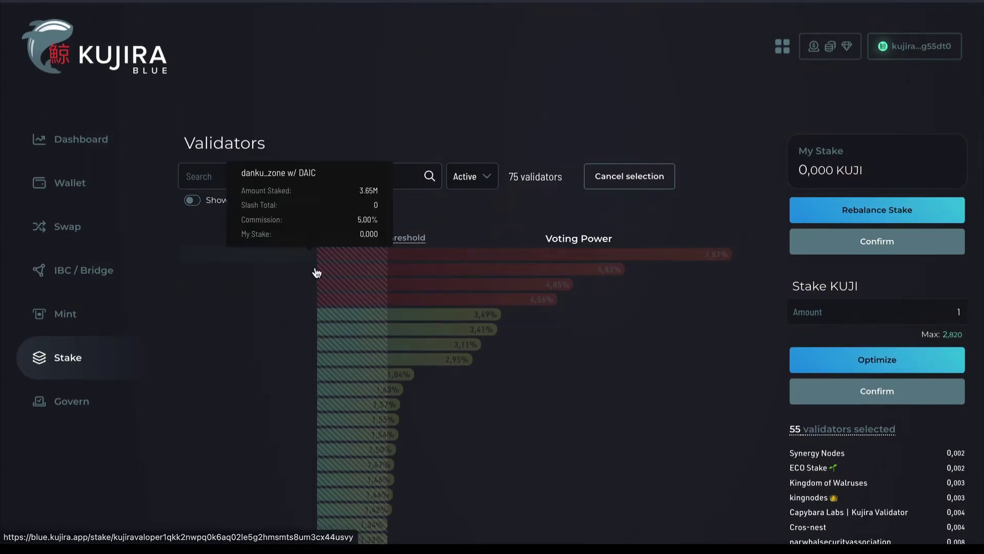
pyautogui.scroll(-5, 558, 82)
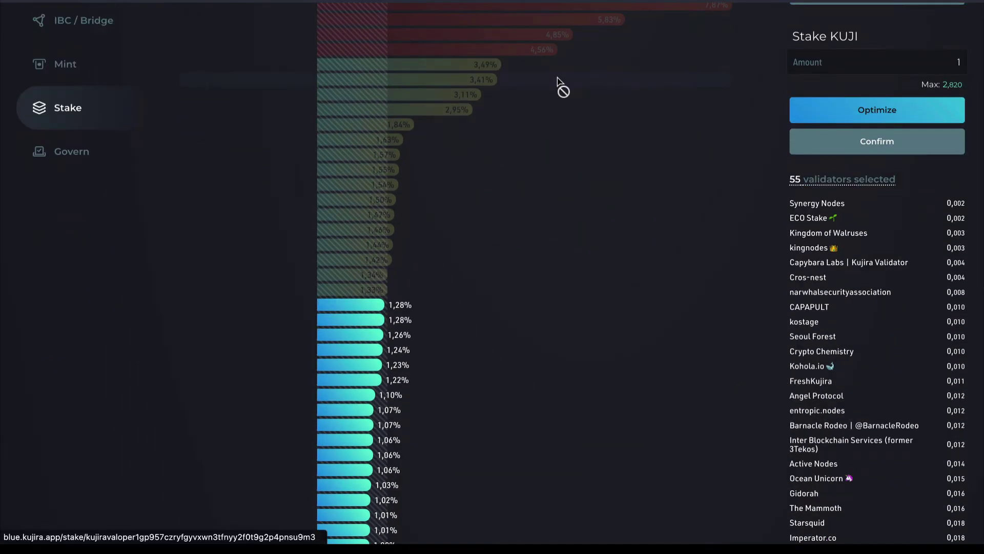
# - Confirm the optimized 1 KUJI stake and reject the resulting delegation request in the Keplr wallet
pyautogui.scroll(3, 559, 86)
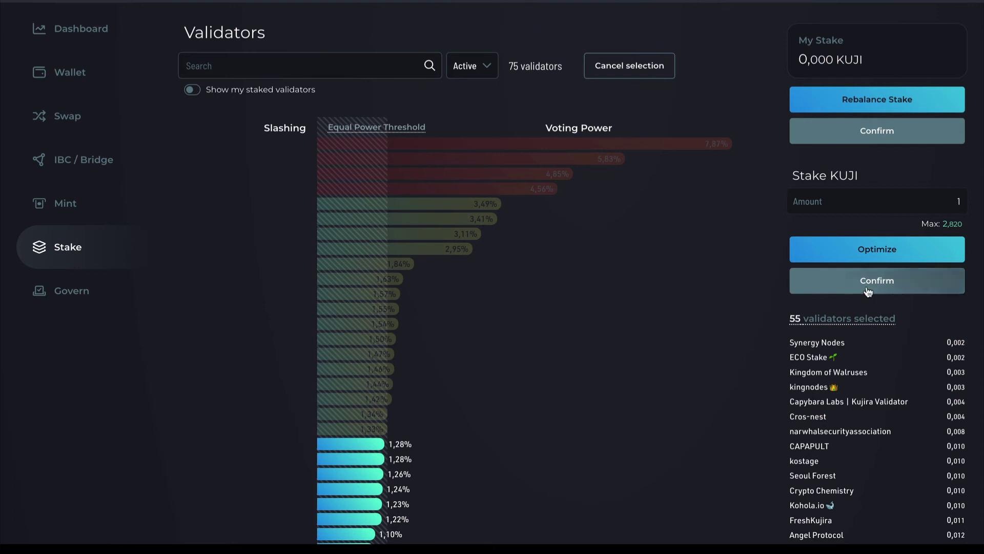
pyautogui.scroll(2, 868, 291)
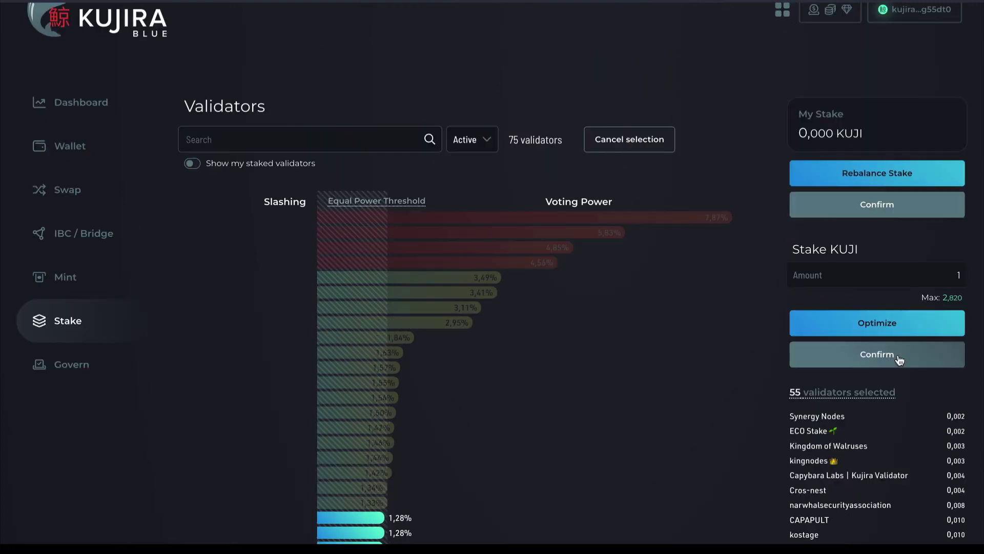
pyautogui.click(898, 359)
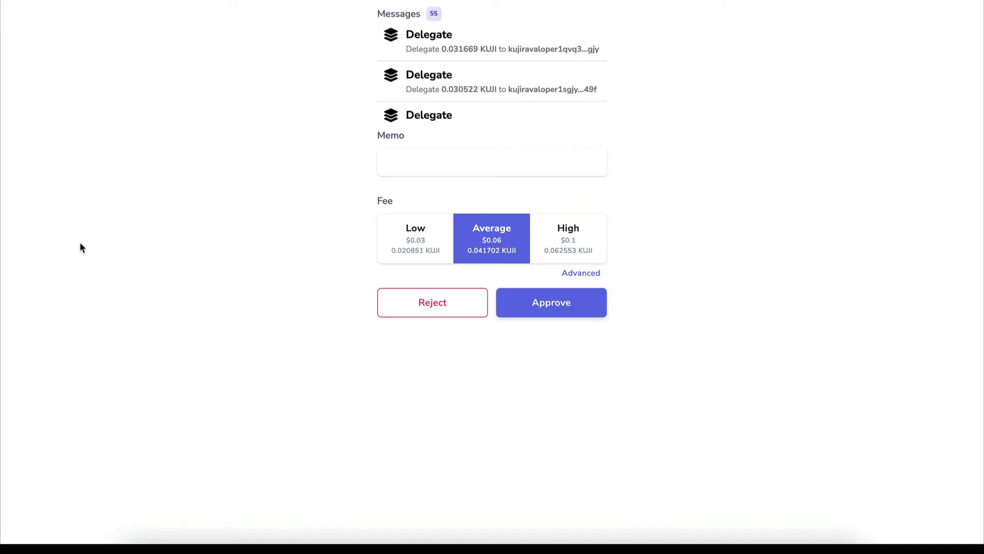
pyautogui.click(409, 308)
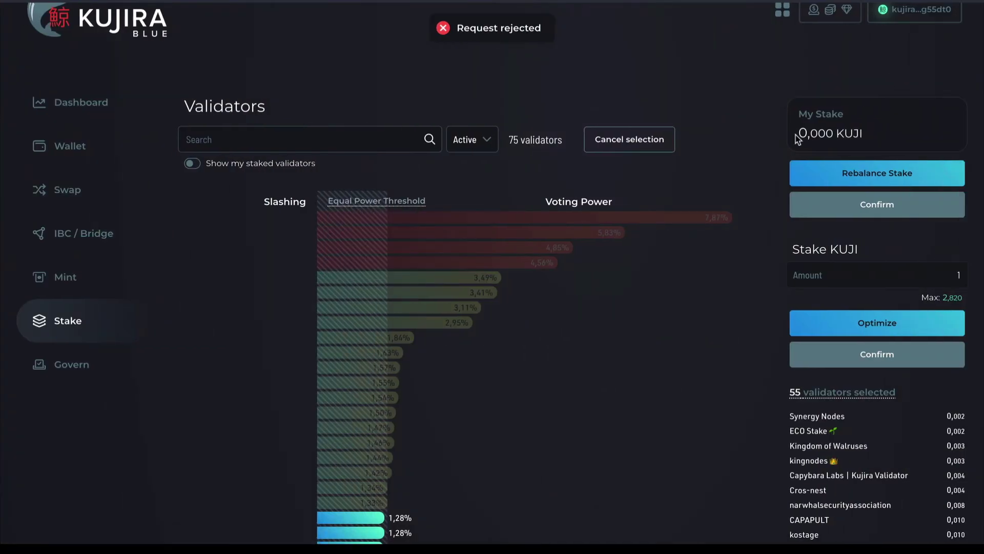
# - View the connected wallet's details on Kujira Blue and disconnect the wallet
pyautogui.scroll(1, 872, 102)
pyautogui.click(907, 51)
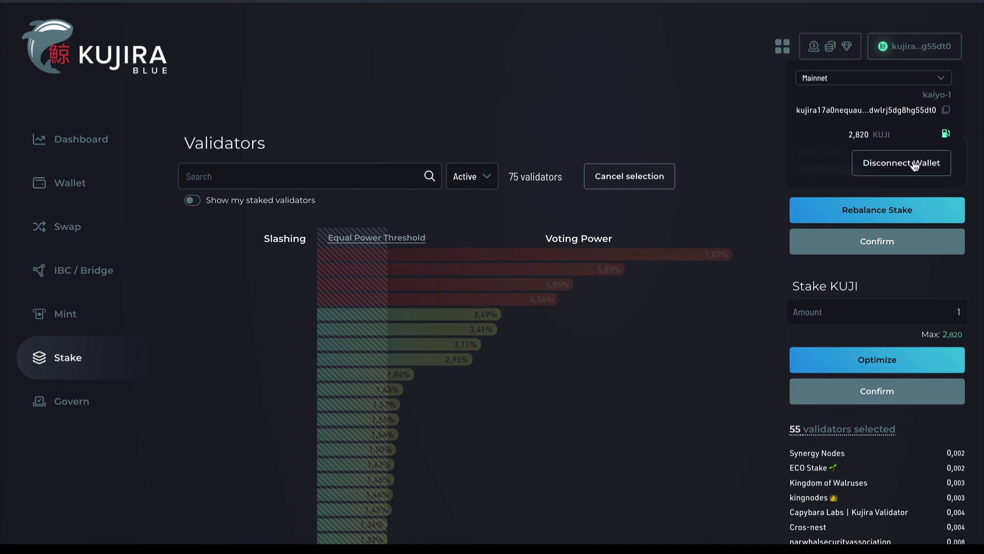
pyautogui.click(133, 192)
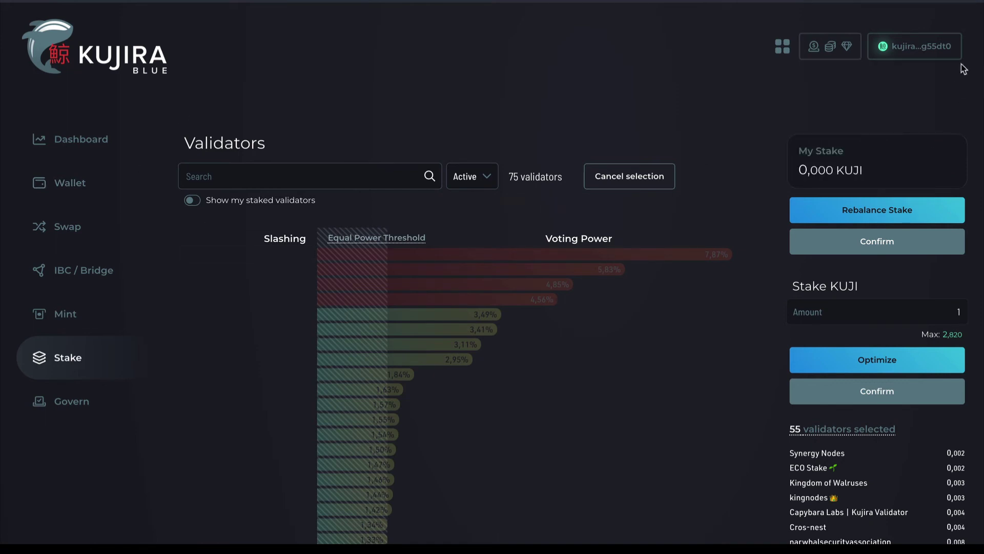
pyautogui.click(915, 57)
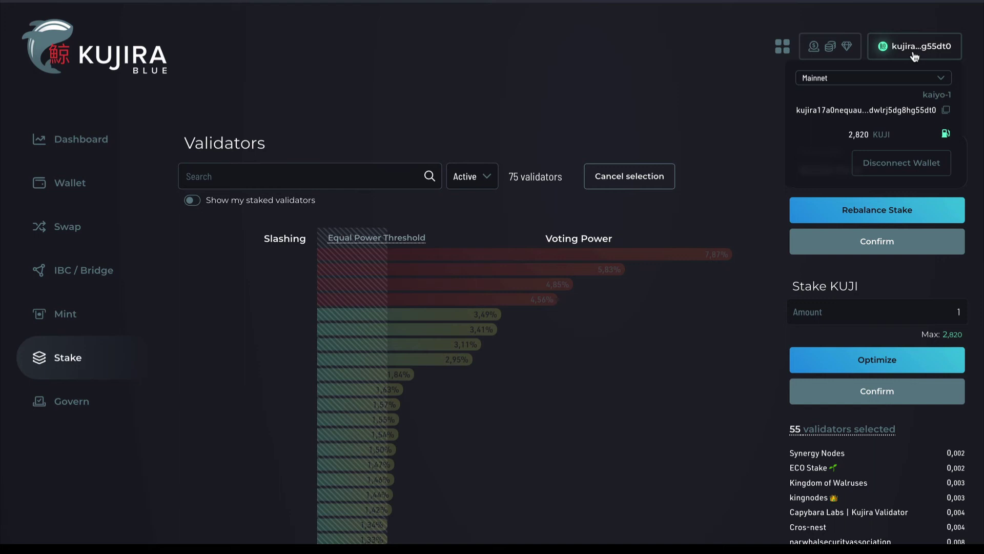
pyautogui.click(643, 278)
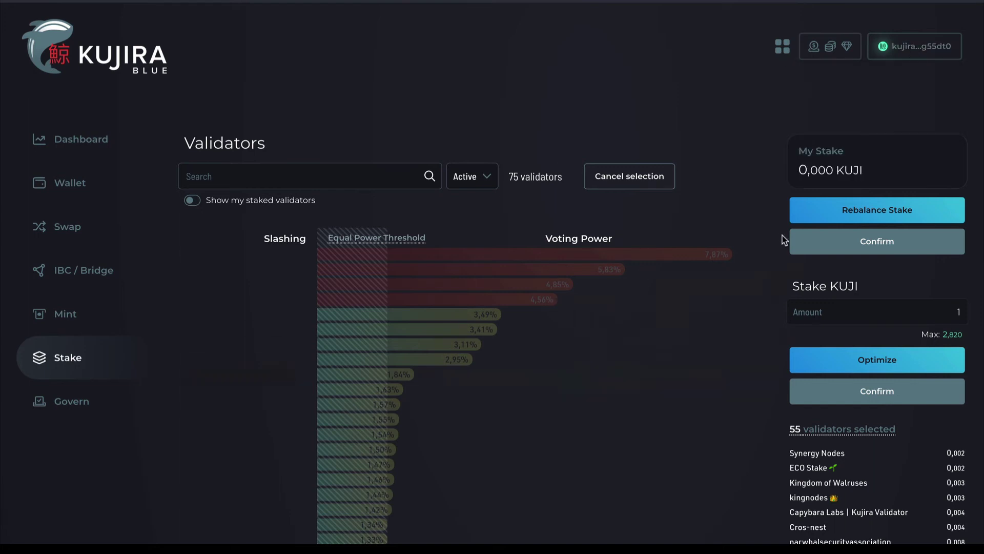
pyautogui.click(904, 46)
pyautogui.click(457, 198)
pyautogui.click(914, 43)
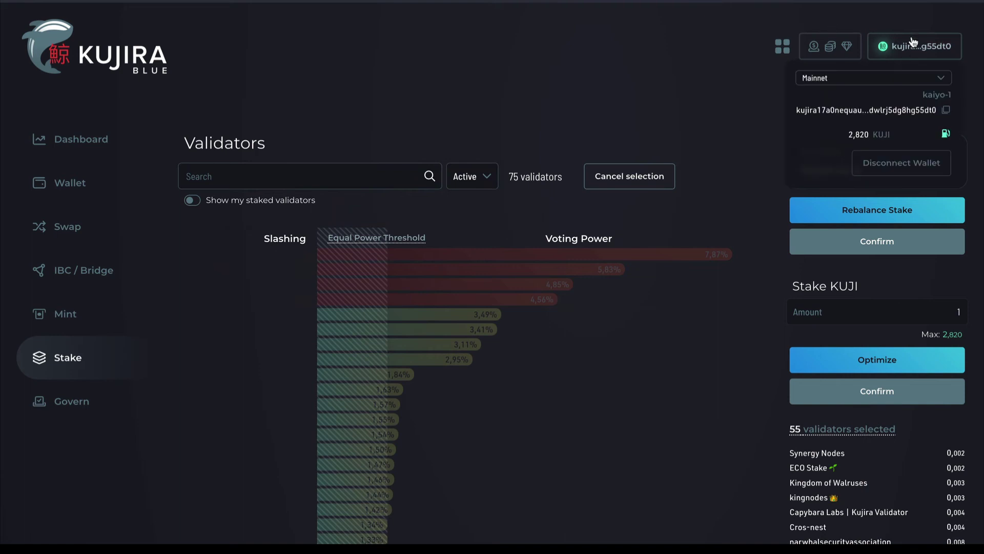
pyautogui.click(904, 166)
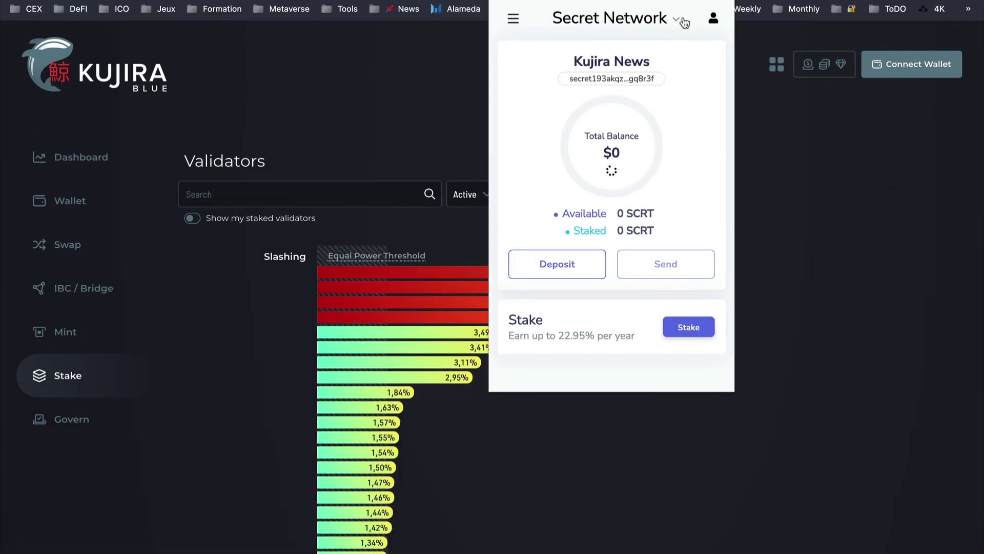
# - Switch the Keplr wallet's active network to Cosmos Hub
pyautogui.click(674, 22)
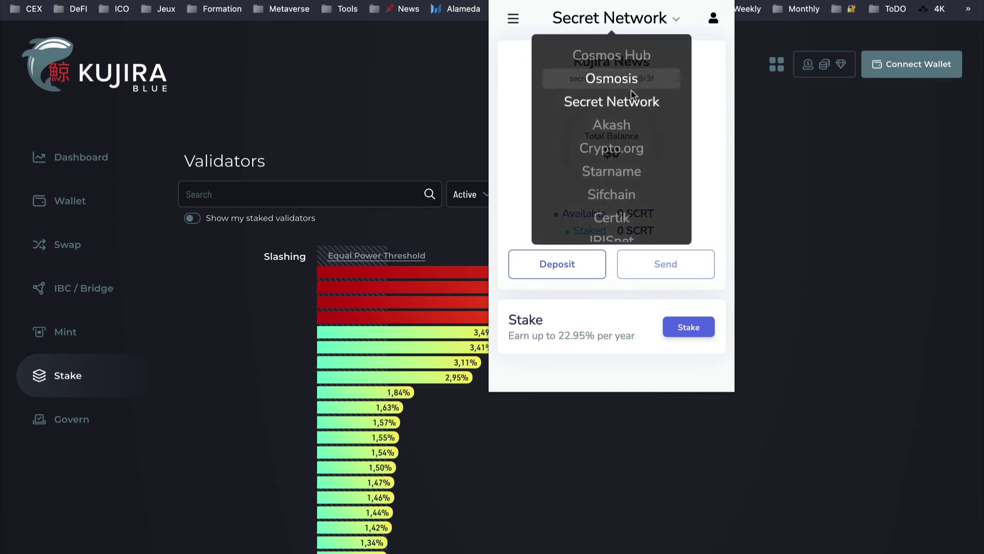
pyautogui.click(632, 54)
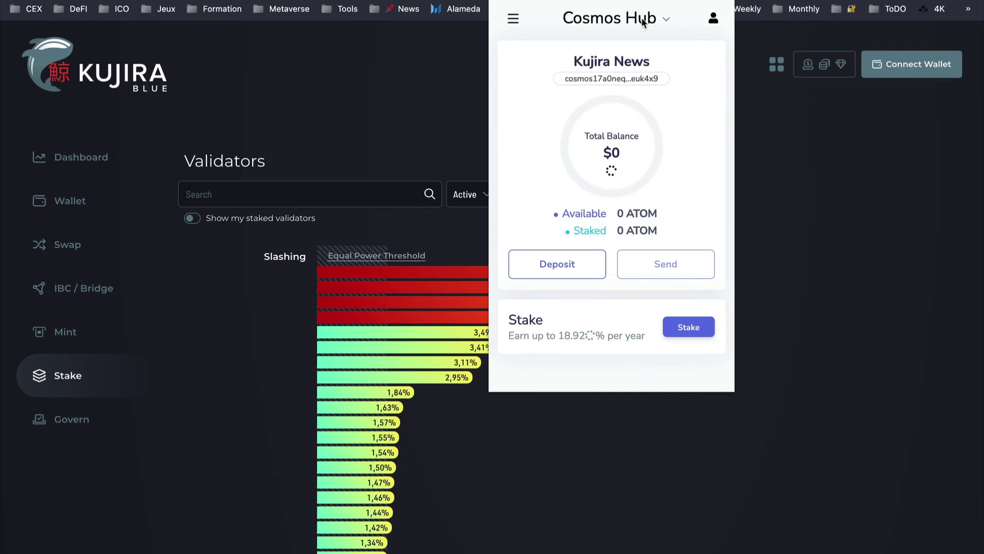
pyautogui.click(668, 20)
pyautogui.scroll(-10, 637, 128)
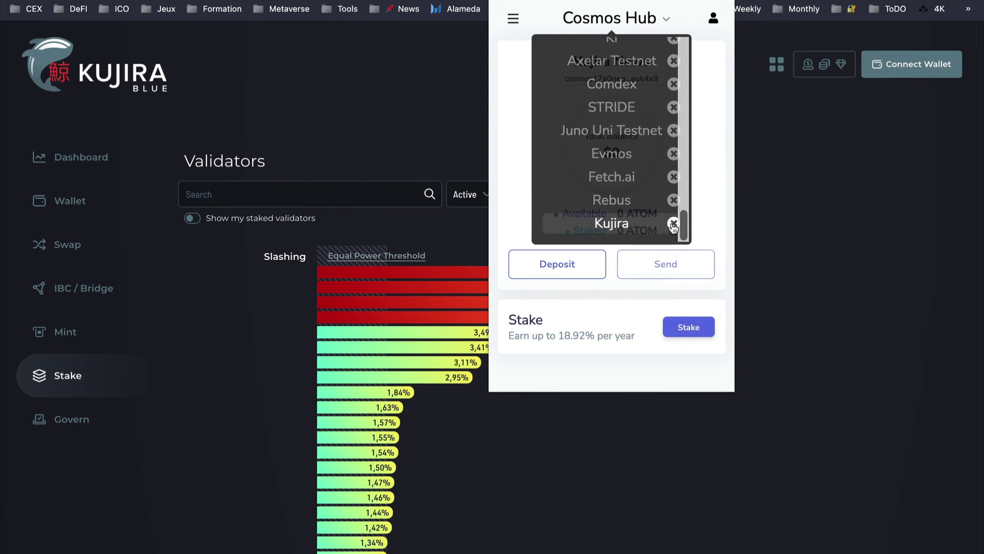
pyautogui.click(673, 224)
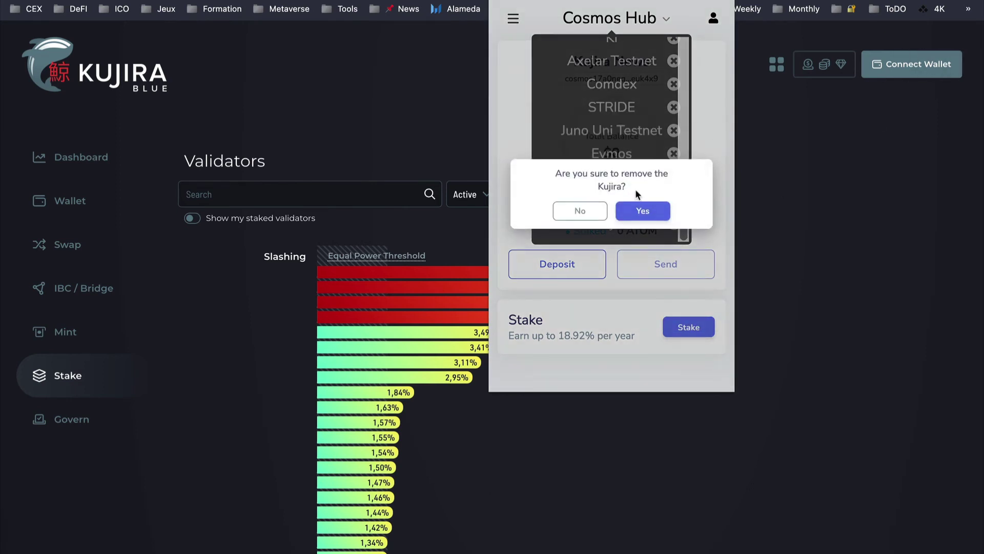
pyautogui.click(593, 211)
pyautogui.click(825, 176)
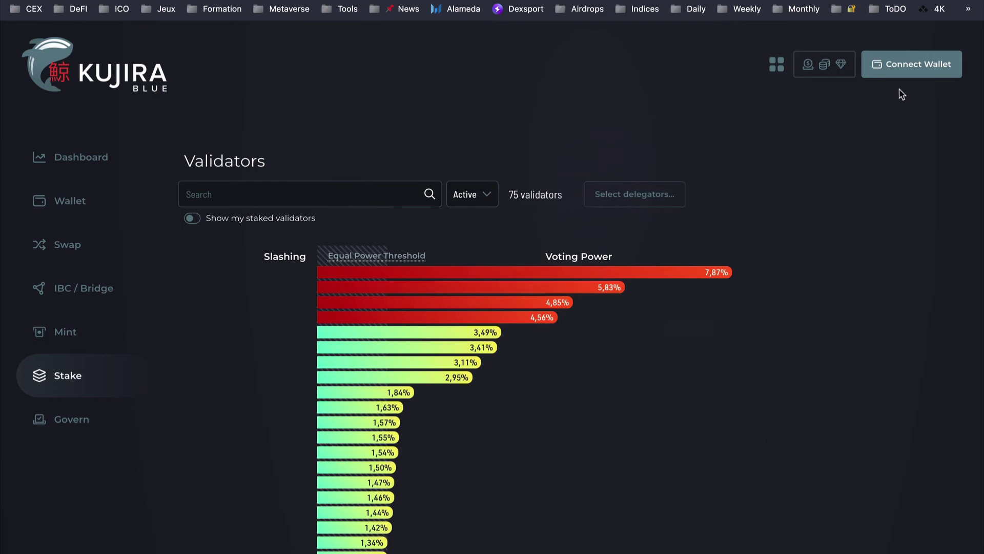
# - Reconnect the wallet to Kujira Blue, view its network and KUJI balance details, and disconnect it again
pyautogui.click(909, 71)
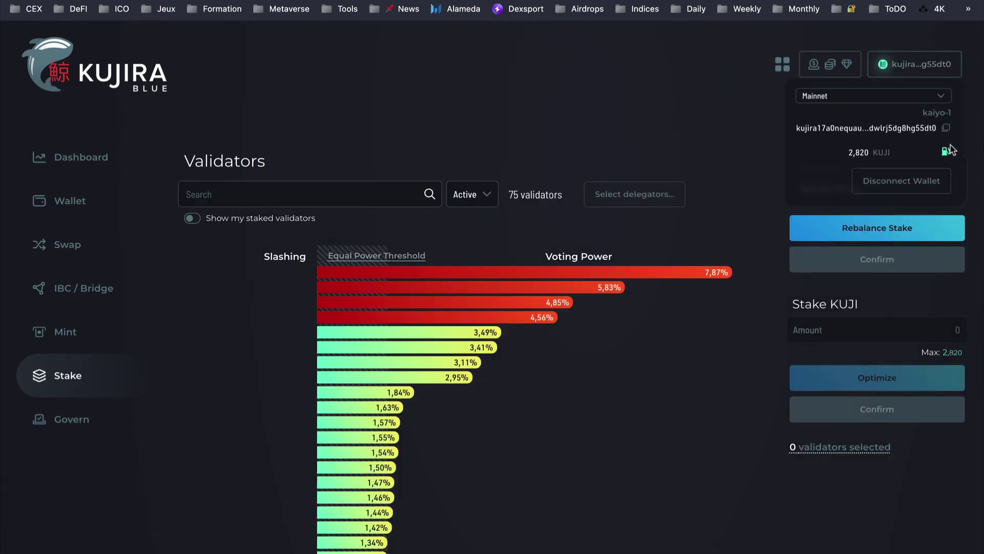
pyautogui.tripleClick(946, 154)
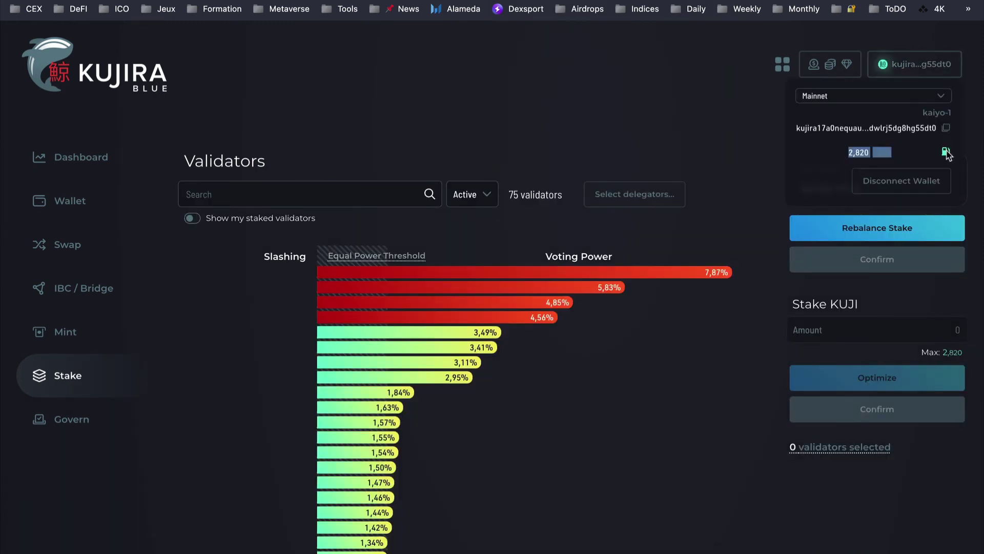
pyautogui.click(845, 156)
pyautogui.moveTo(915, 64)
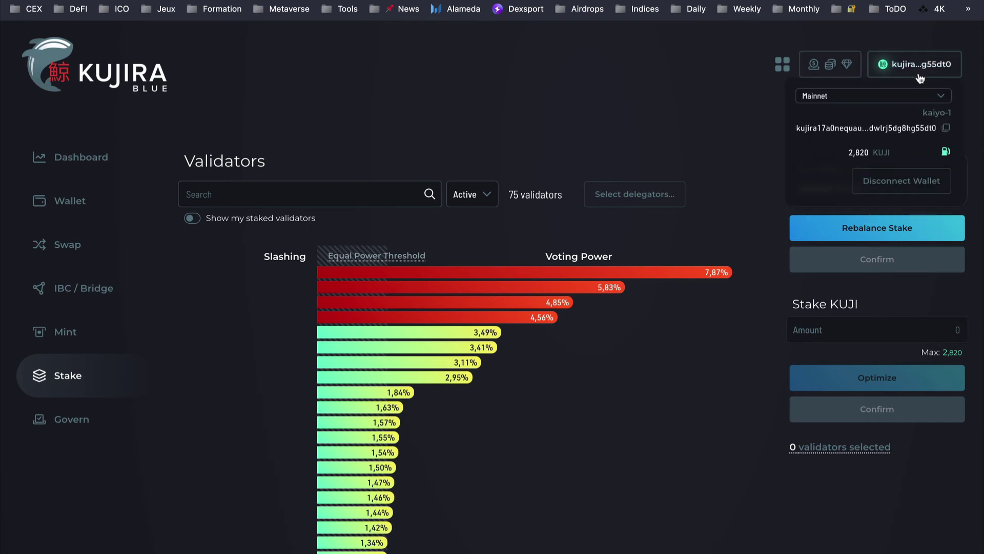
pyautogui.click(906, 185)
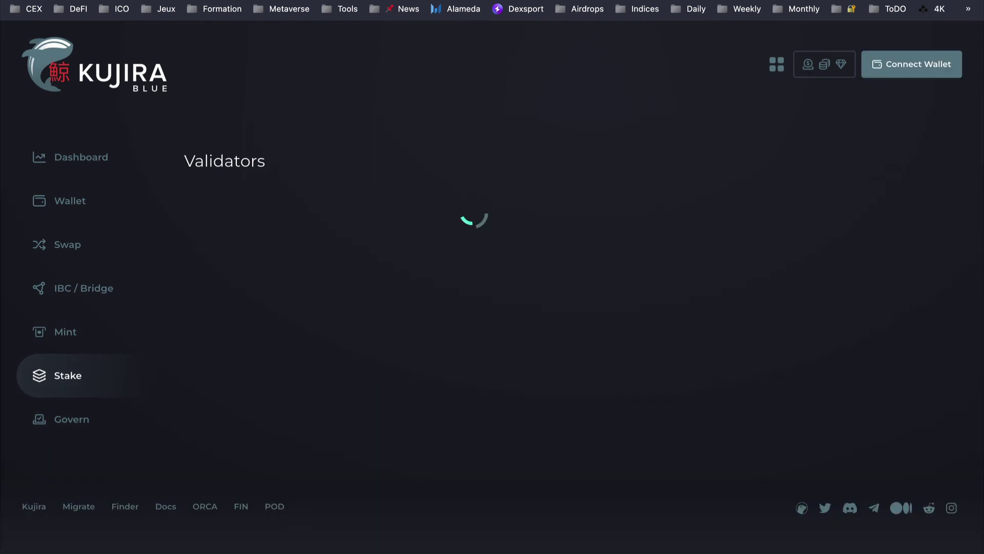
# - Remove the Kujira chain from the Keplr wallet's network list and confirm the removal
pyautogui.click(709, 5)
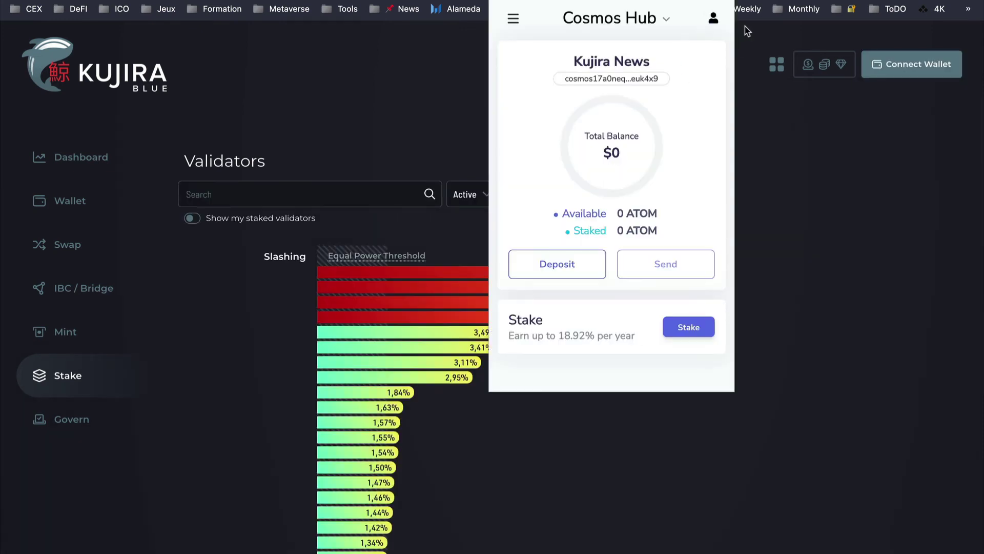
pyautogui.click(664, 21)
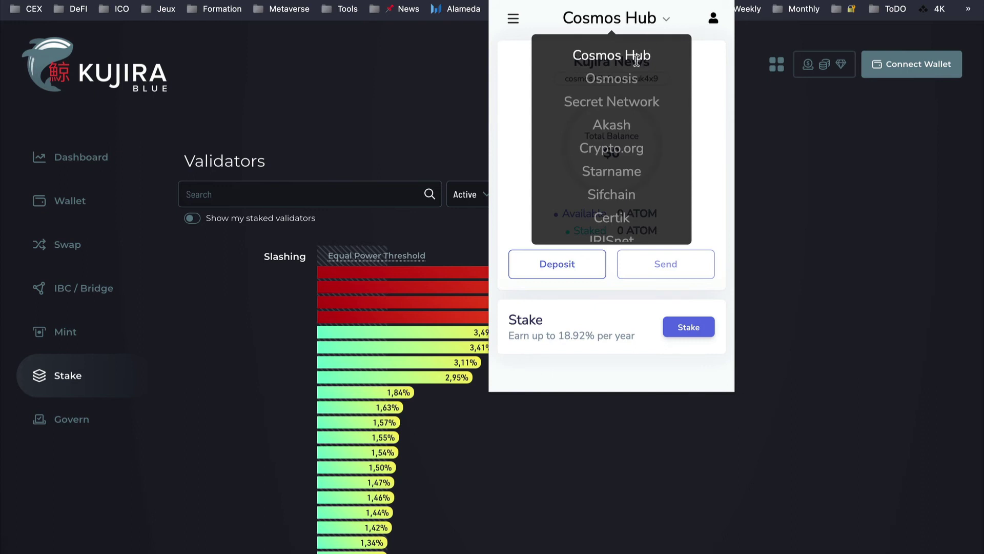
pyautogui.click(636, 56)
pyautogui.click(658, 23)
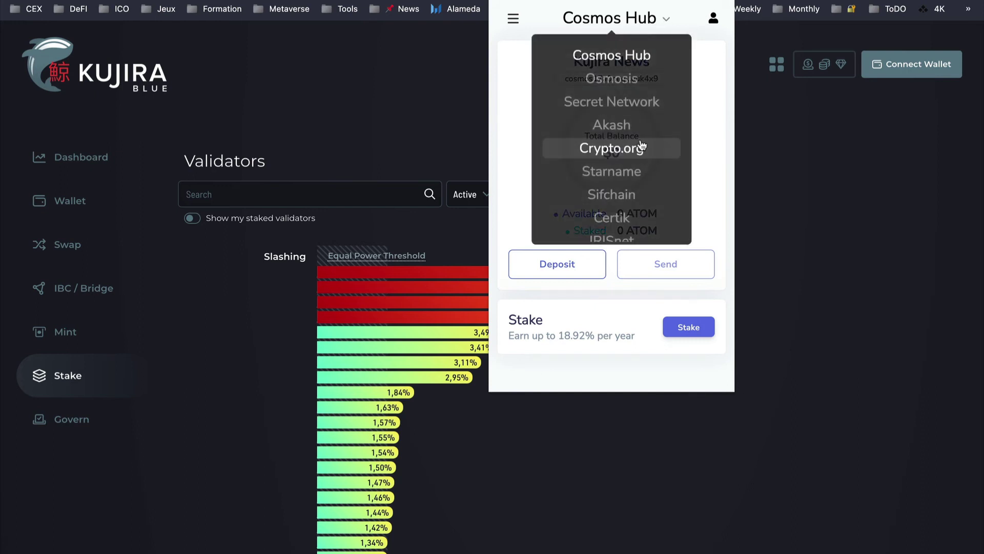
pyautogui.scroll(-10, 662, 153)
pyautogui.click(674, 224)
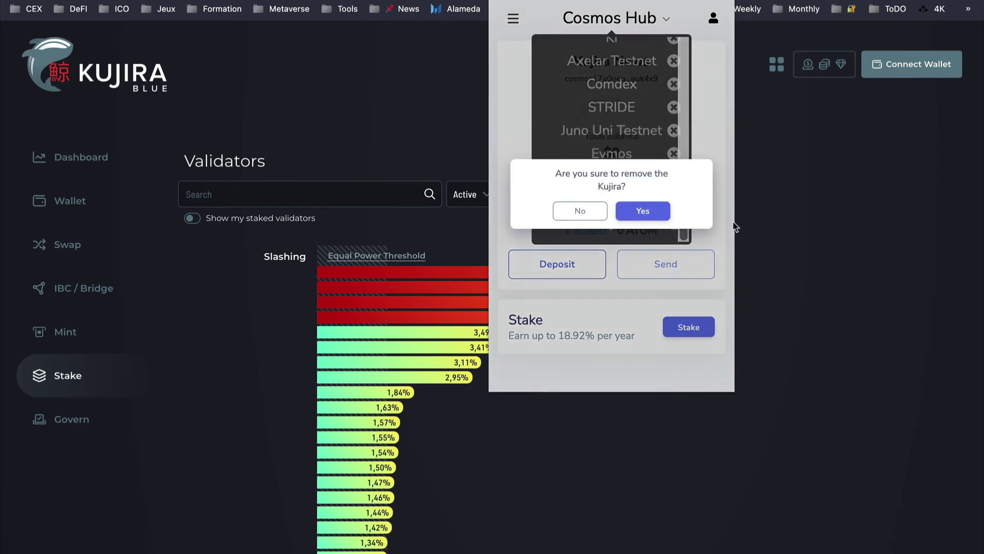
pyautogui.click(632, 211)
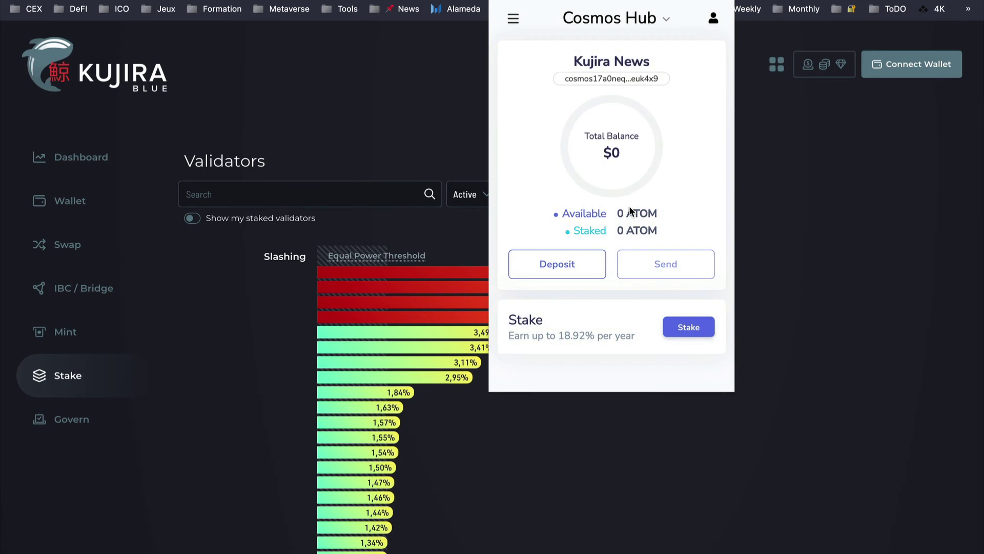
pyautogui.click(826, 154)
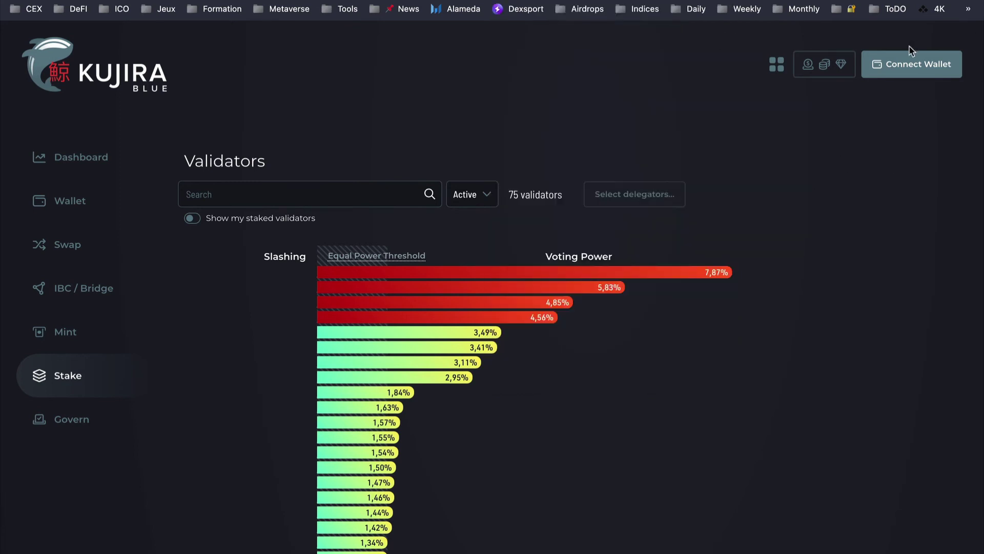
# - Reconnect the wallet to Kujira Blue, approving the kaiyo-1 chain addition and the connection in Keplr, and check the wallet details
pyautogui.click(910, 65)
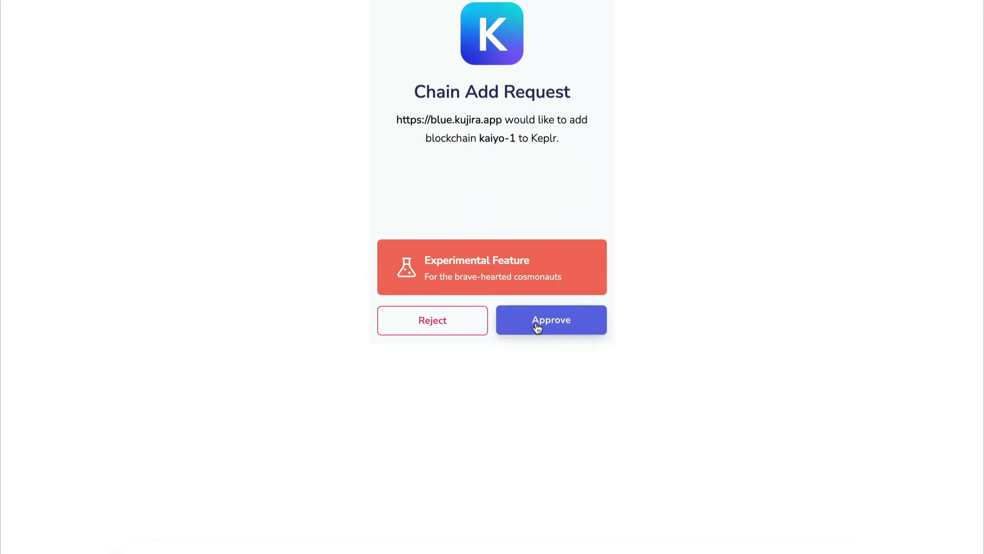
pyautogui.click(537, 328)
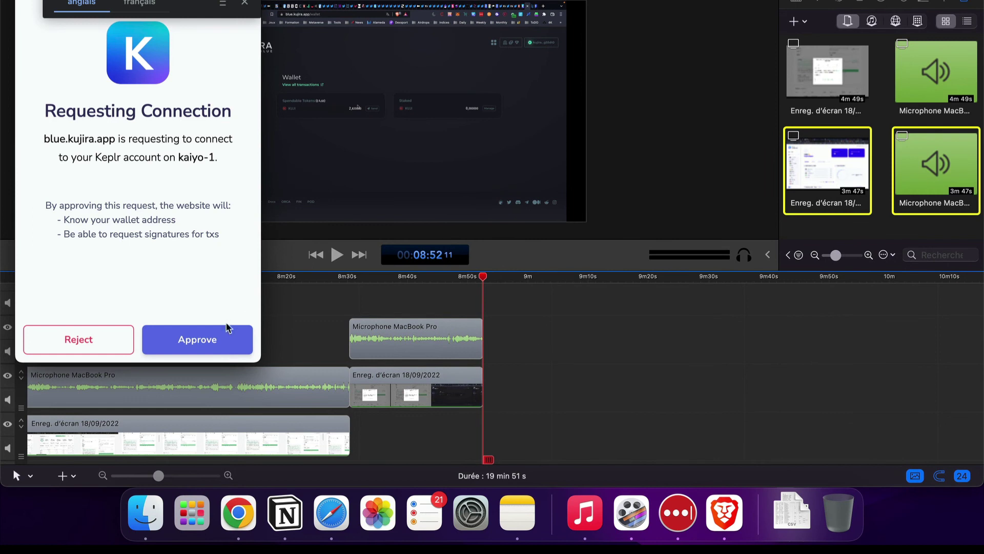
pyautogui.click(227, 331)
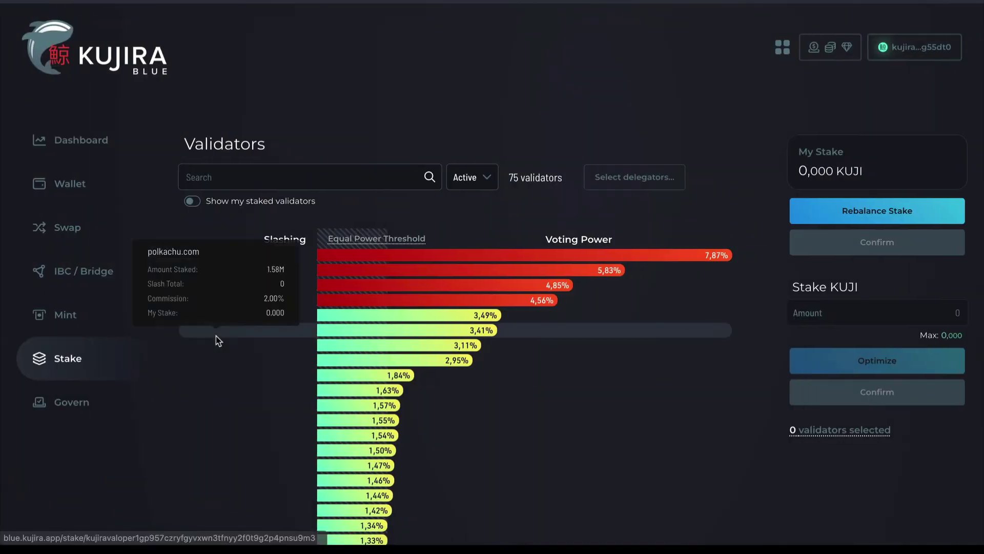
pyautogui.click(924, 51)
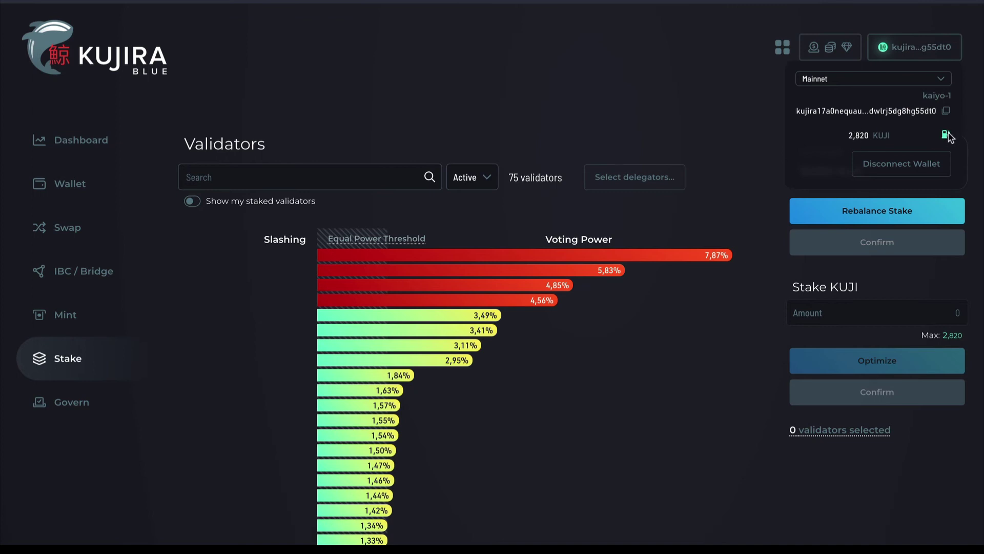
# - Set the KUJI stake amount to 1 and optimize its distribution across the validators
pyautogui.scroll(-4, 615, 518)
pyautogui.scroll(2, 415, 230)
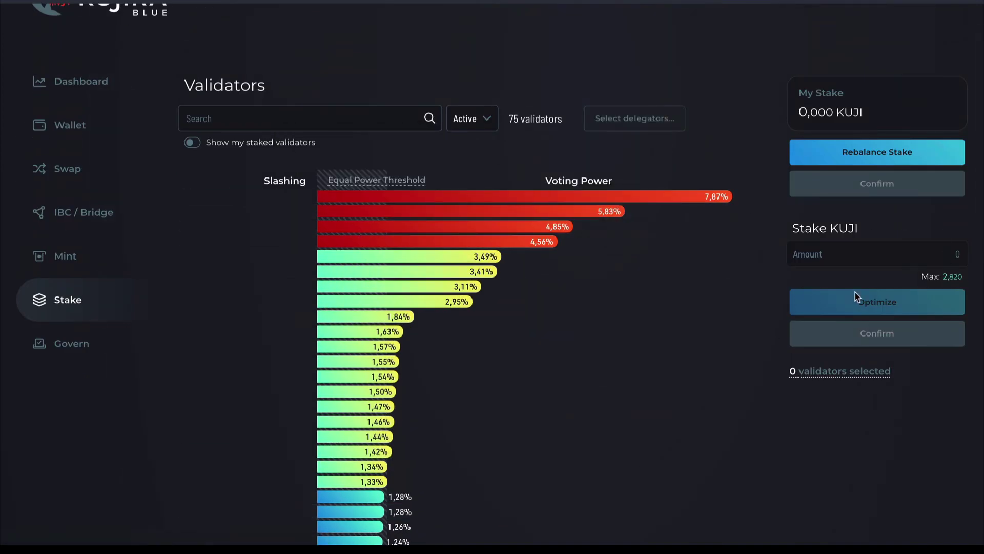
pyautogui.click(933, 254)
pyautogui.write('1')
pyautogui.click(873, 315)
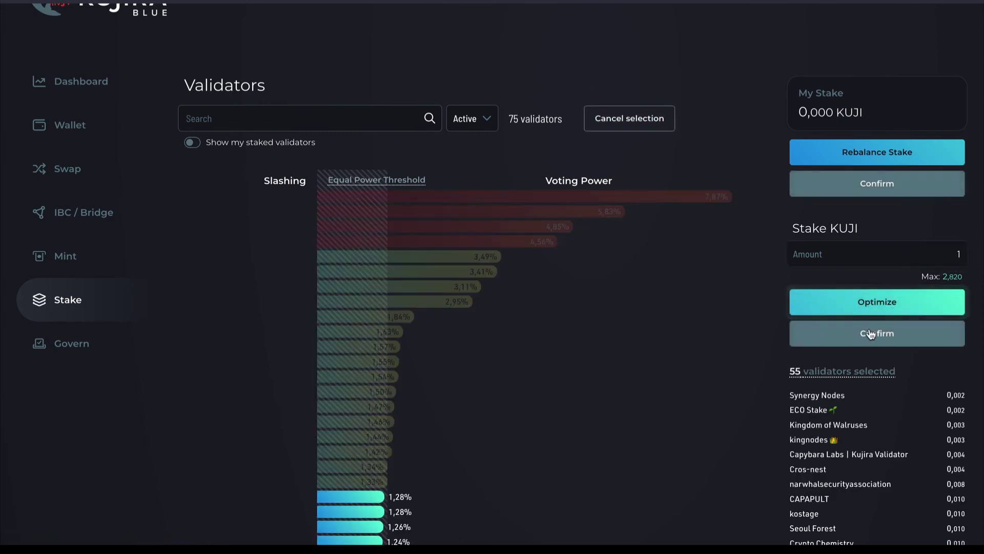
# - Review the optimized validator split, confirm the 1 KUJI stake and approve the delegation in Keplr with the Low fee
pyautogui.scroll(-3, 646, 431)
pyautogui.scroll(-4, 661, 420)
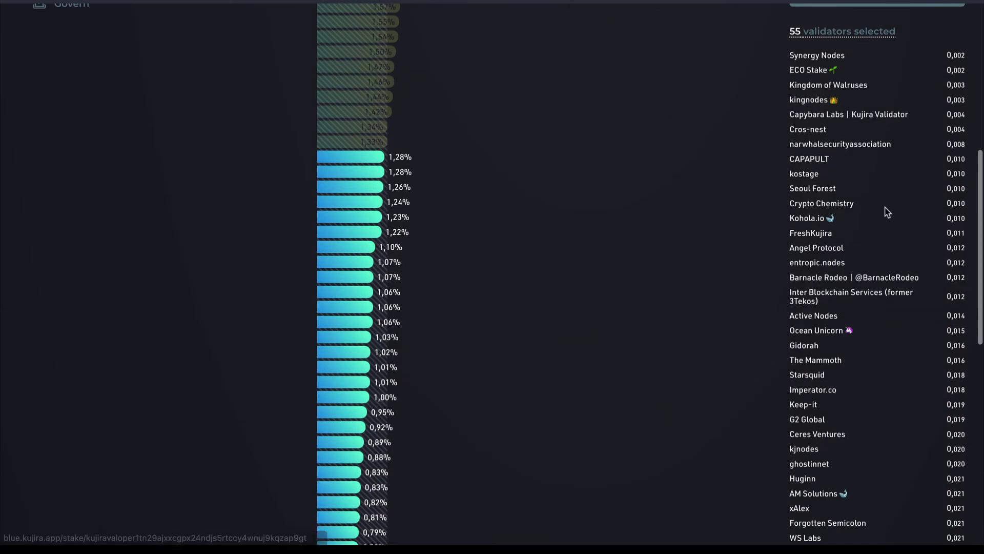
pyautogui.scroll(6, 923, 231)
pyautogui.click(888, 290)
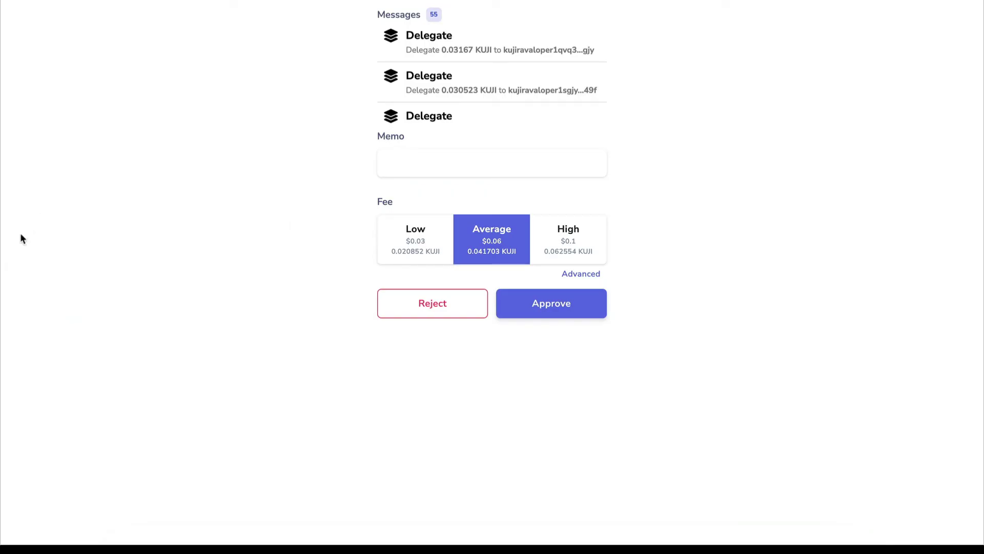
pyautogui.click(387, 231)
pyautogui.click(585, 321)
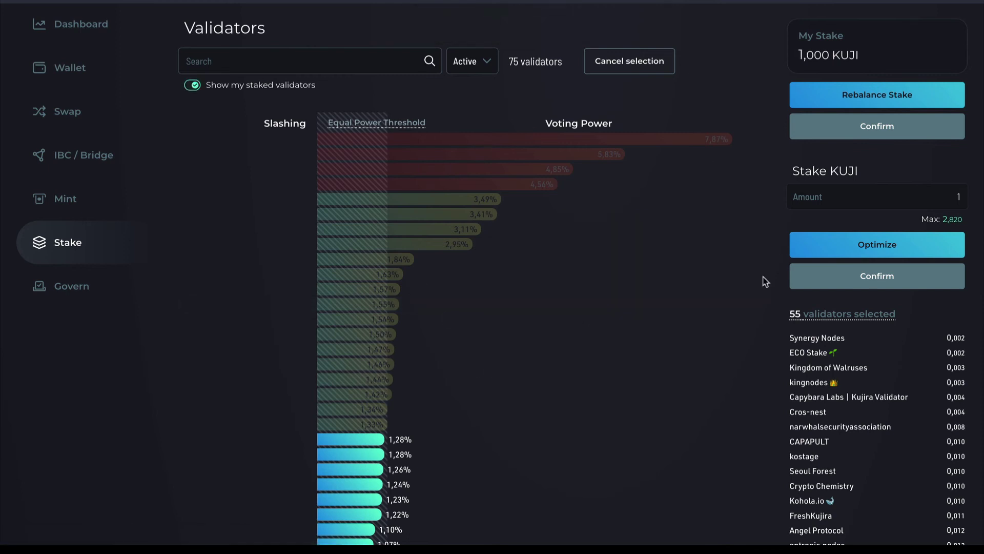
# - Examine the staked validators in the voting-power chart and the optimized stake amounts listed for them
pyautogui.scroll(-15, 658, 272)
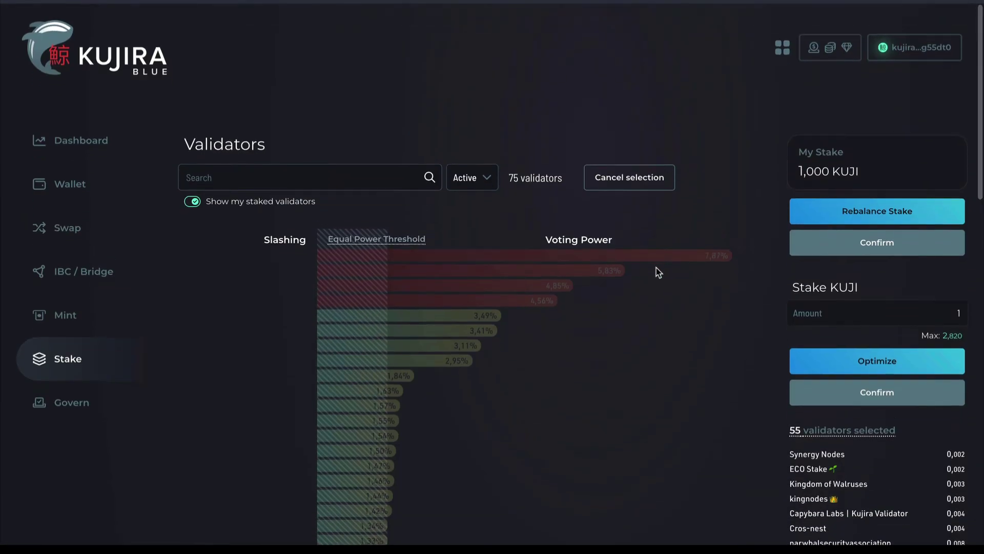
pyautogui.scroll(-10, 658, 272)
pyautogui.scroll(-5, 658, 273)
pyautogui.scroll(15, 658, 272)
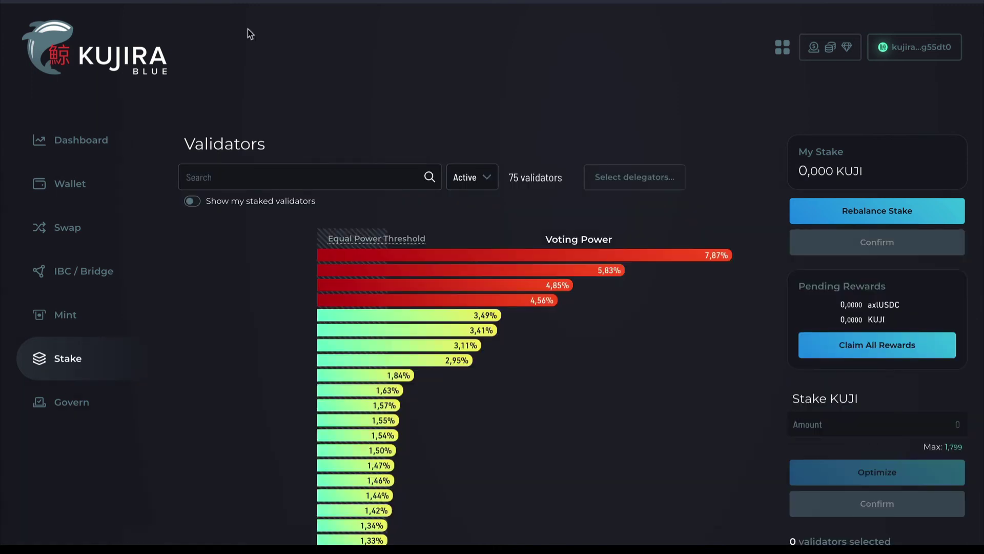
# - Examine the refreshed Stake page: the staked total, rebalancing option, pending rewards and staked validators in the voting-power chart
pyautogui.scroll(-3, 762, 266)
pyautogui.scroll(3, 762, 265)
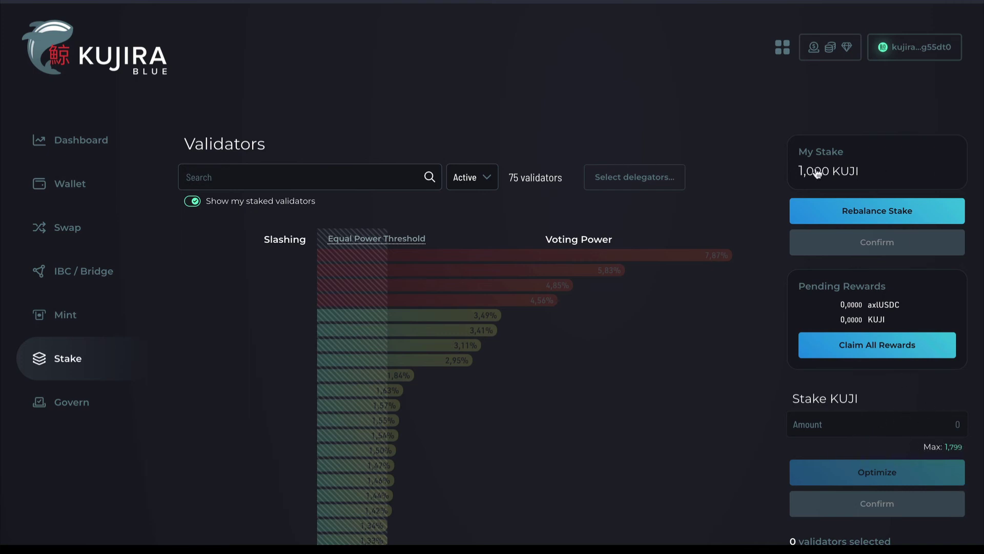
pyautogui.moveTo(442, 418)
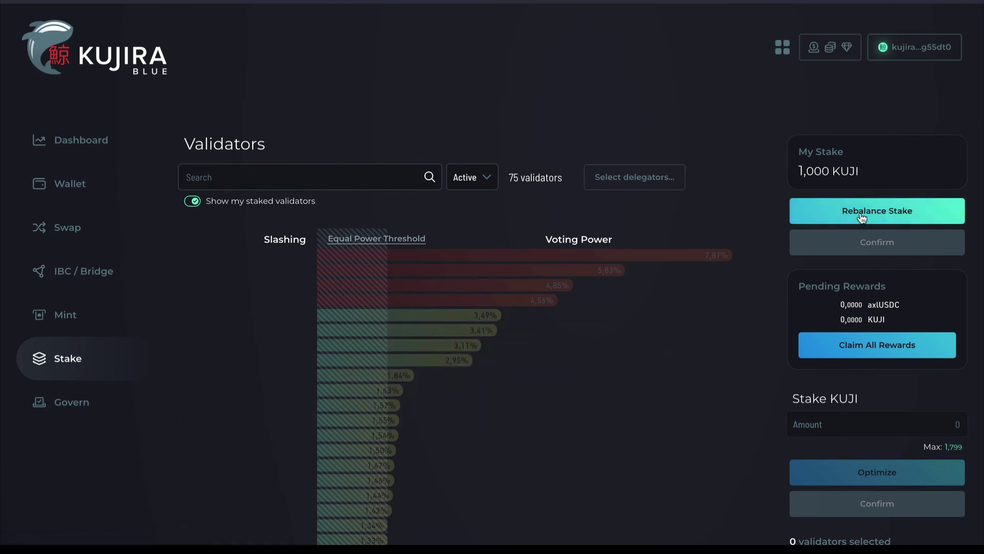
pyautogui.scroll(-3, 909, 287)
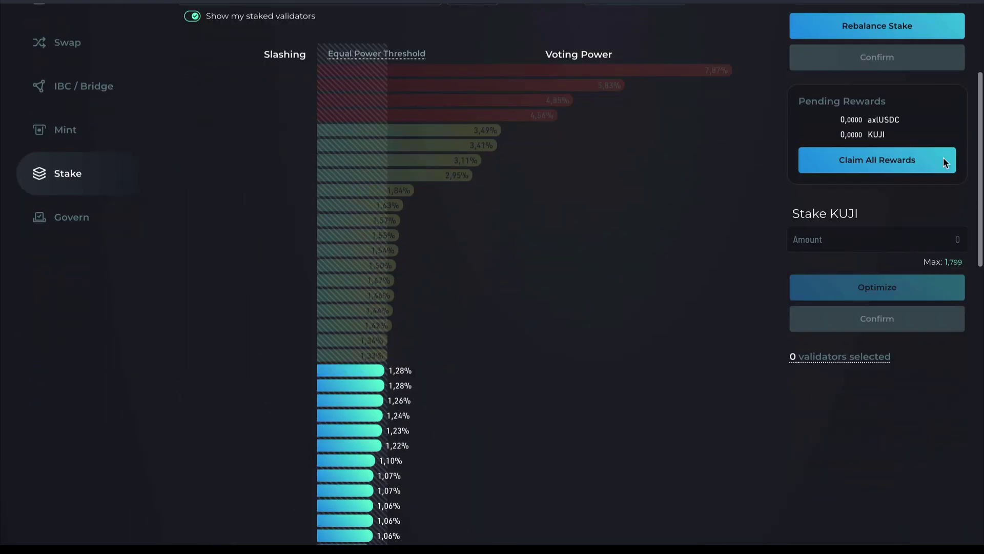
pyautogui.scroll(1, 913, 123)
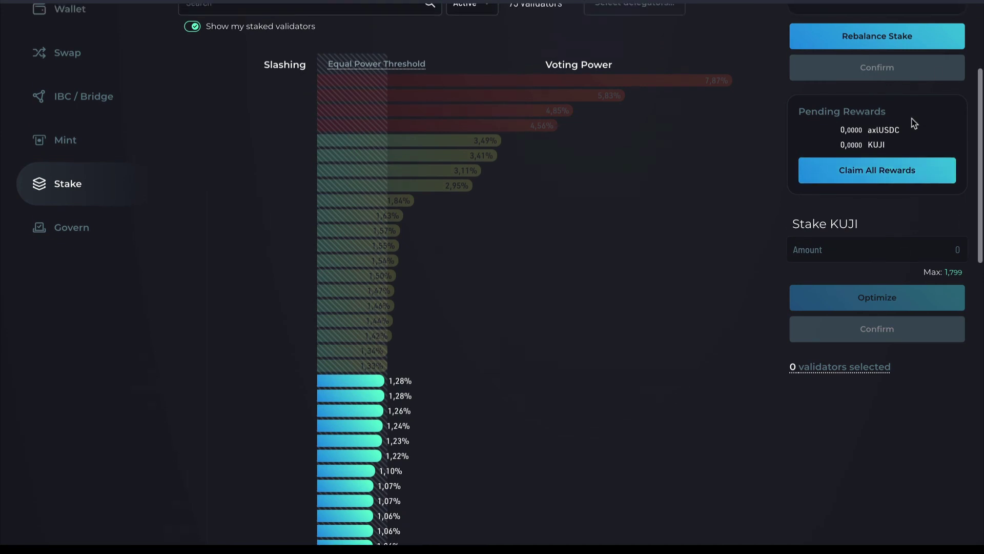
pyautogui.scroll(2, 879, 129)
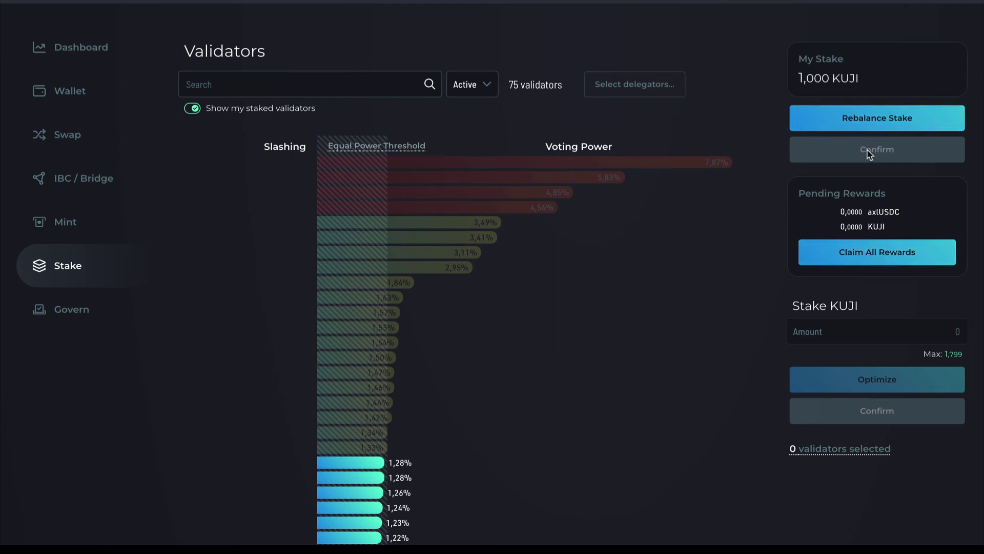
pyautogui.scroll(2, 829, 151)
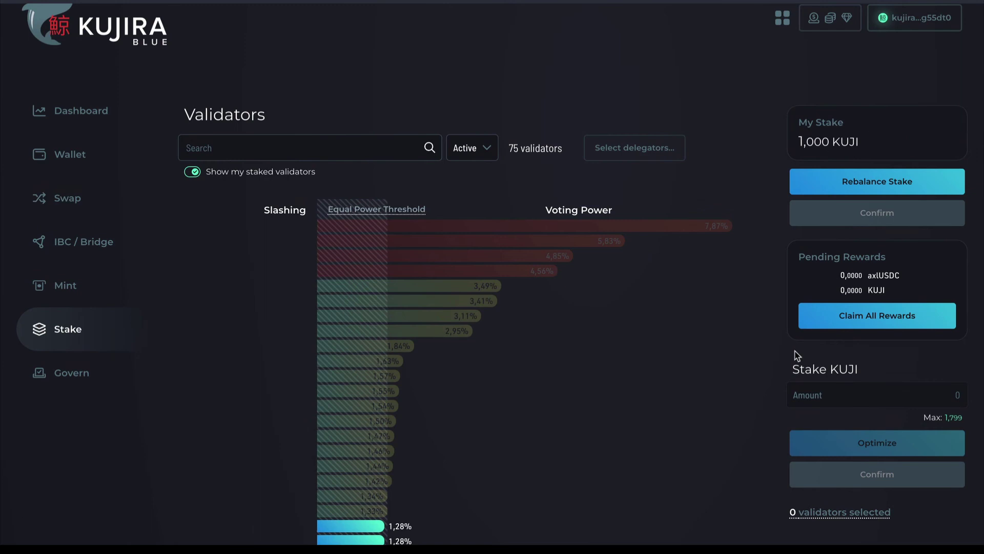
pyautogui.scroll(-8, 796, 354)
pyautogui.scroll(9, 795, 353)
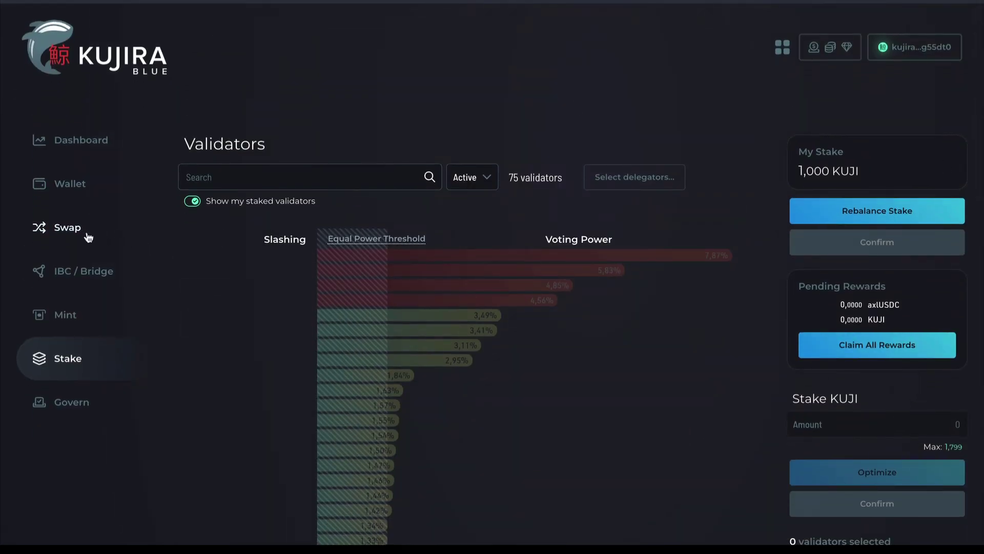
pyautogui.scroll(-4, 712, 221)
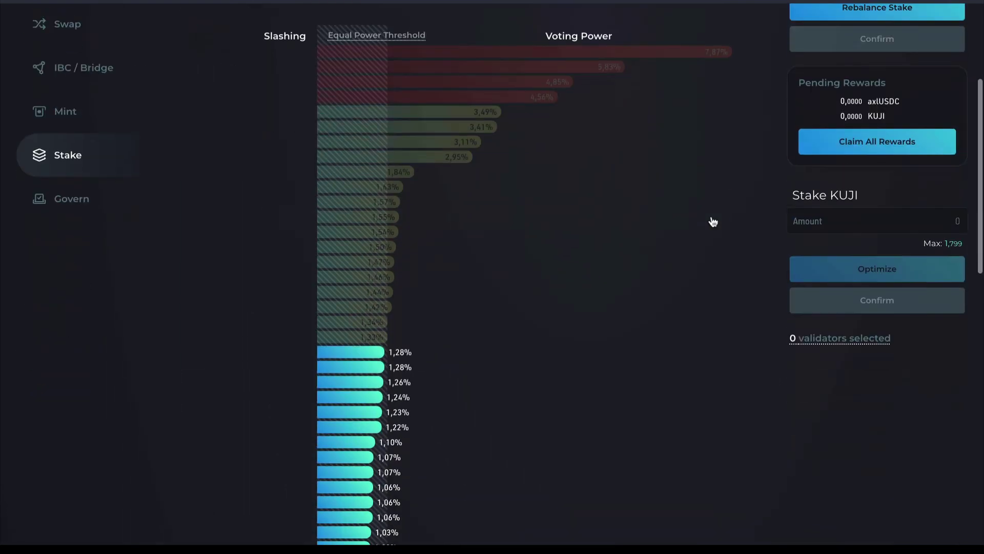
pyautogui.scroll(-6, 712, 221)
pyautogui.scroll(9, 712, 221)
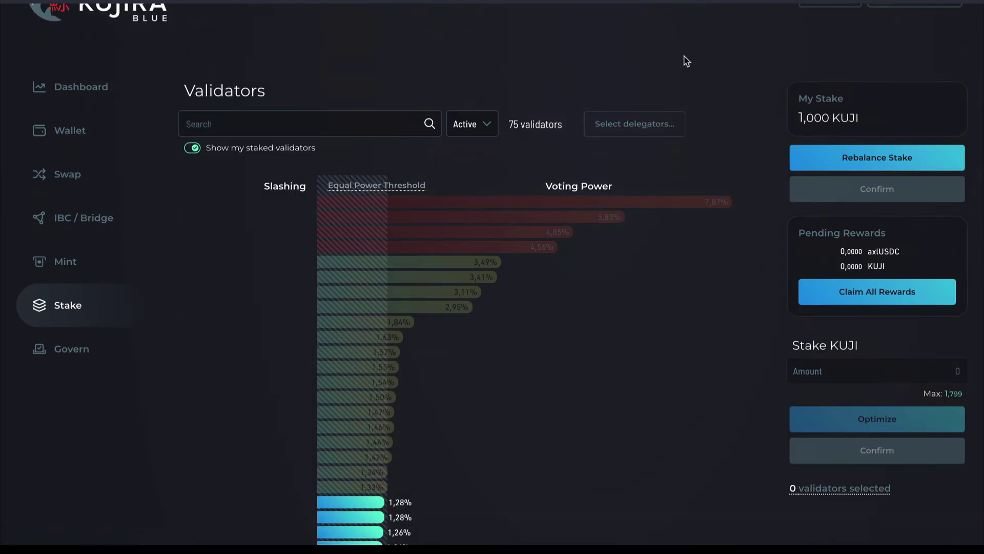
# - Examine the overview of the Kujira apps ORCA, FIN, BLUE and FINDER, close it and look through the validator chart
pyautogui.scroll(2, 717, 99)
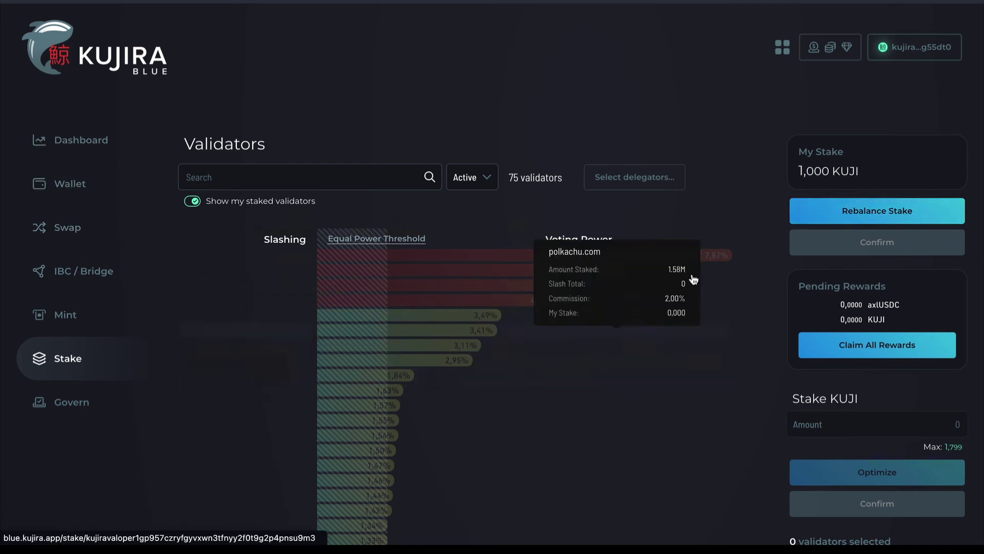
pyautogui.click(781, 48)
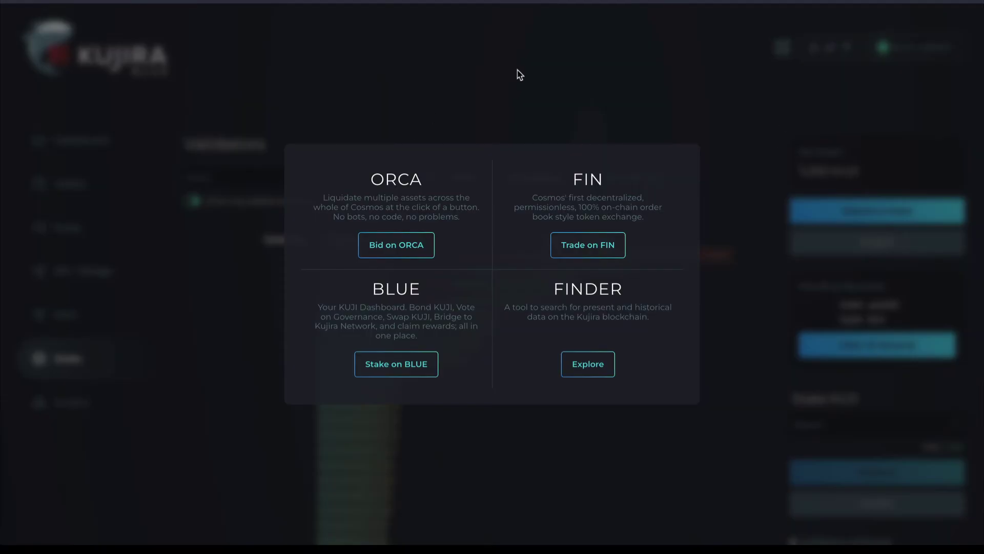
pyautogui.click(611, 64)
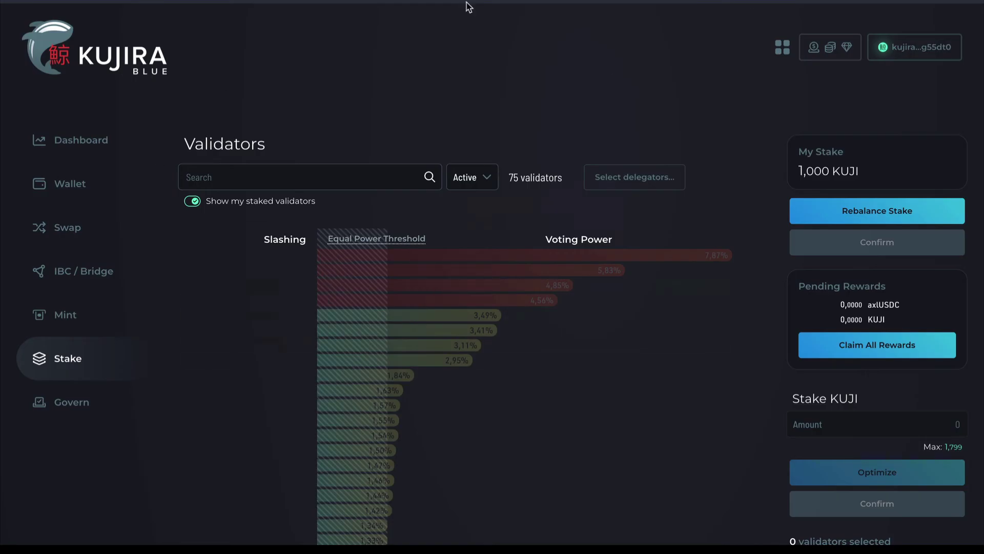
pyautogui.moveTo(619, 296)
pyautogui.scroll(-10, 619, 296)
pyautogui.scroll(10, 619, 296)
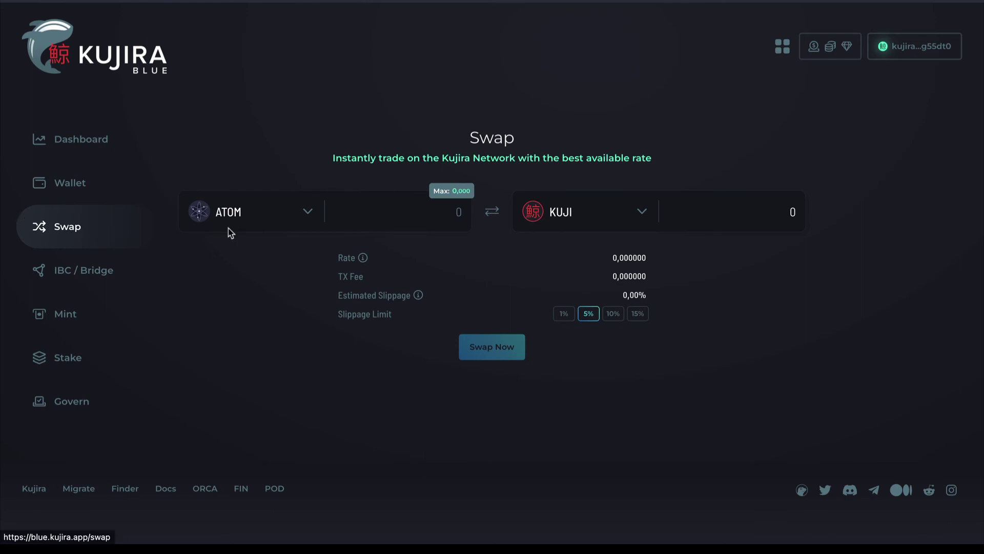
# - Choose axlUSDC as the token to swap for KUJI on the Swap page
pyautogui.click(270, 215)
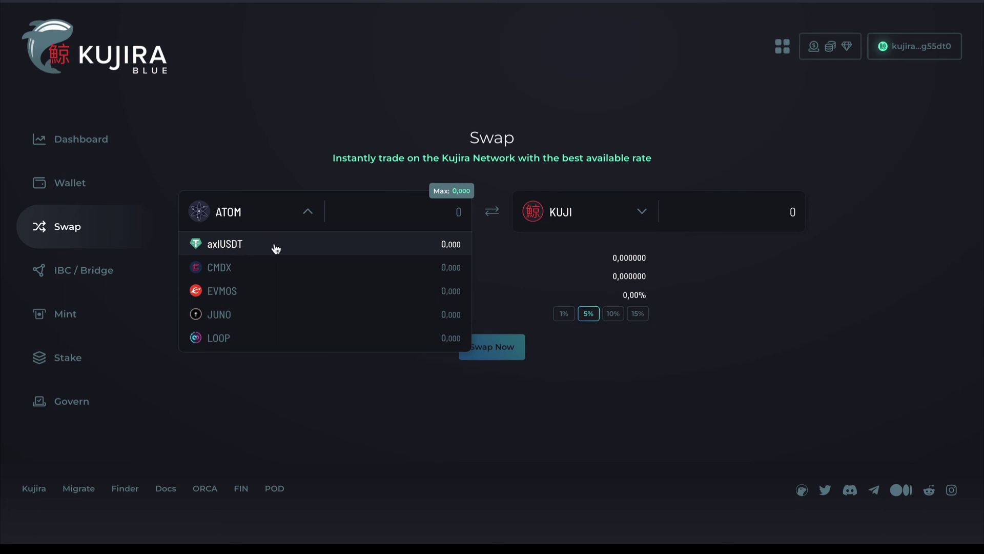
pyautogui.scroll(-5, 252, 297)
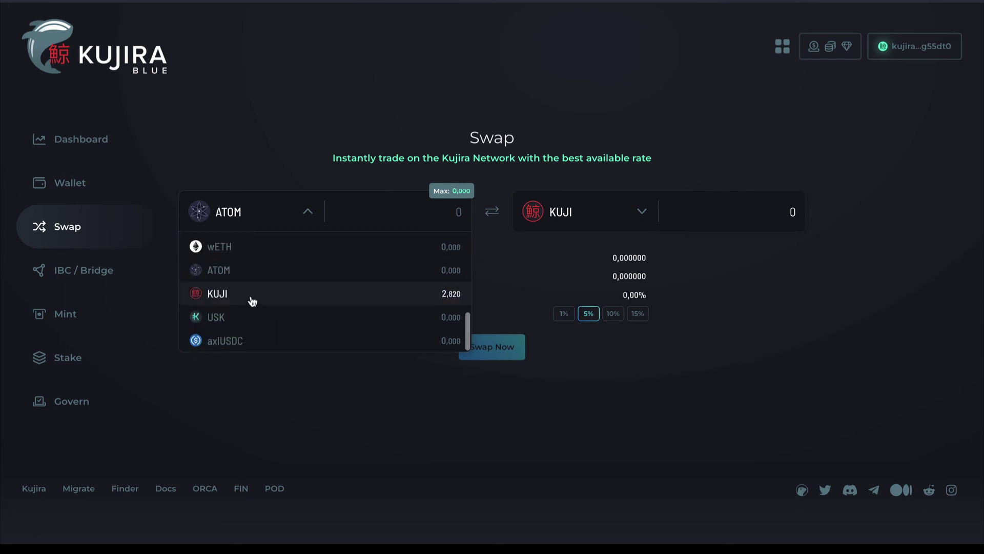
pyautogui.click(229, 342)
# - Look through the tokens that can be swapped for KUJI and choose ATOM as the source token
pyautogui.click(292, 224)
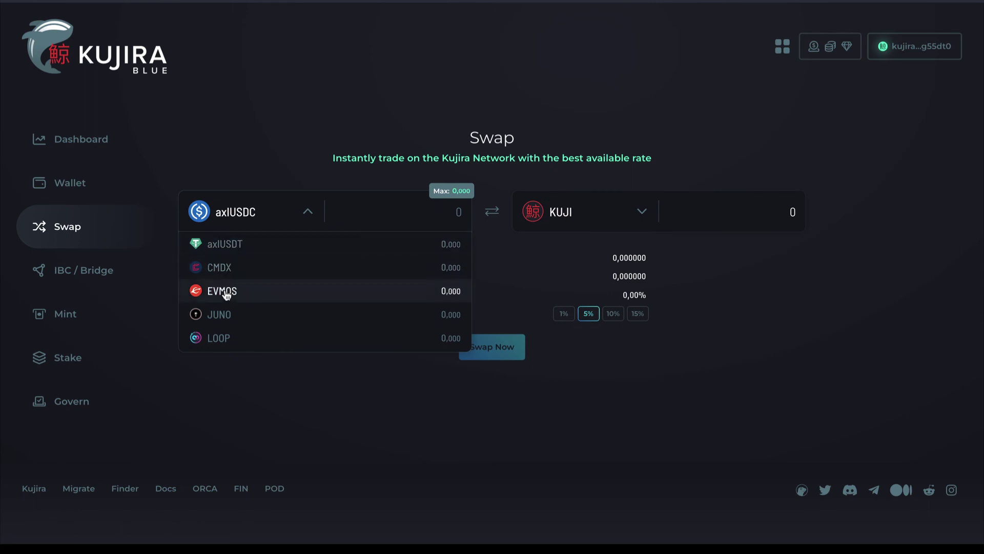
pyautogui.scroll(-2, 226, 293)
pyautogui.scroll(-2, 226, 295)
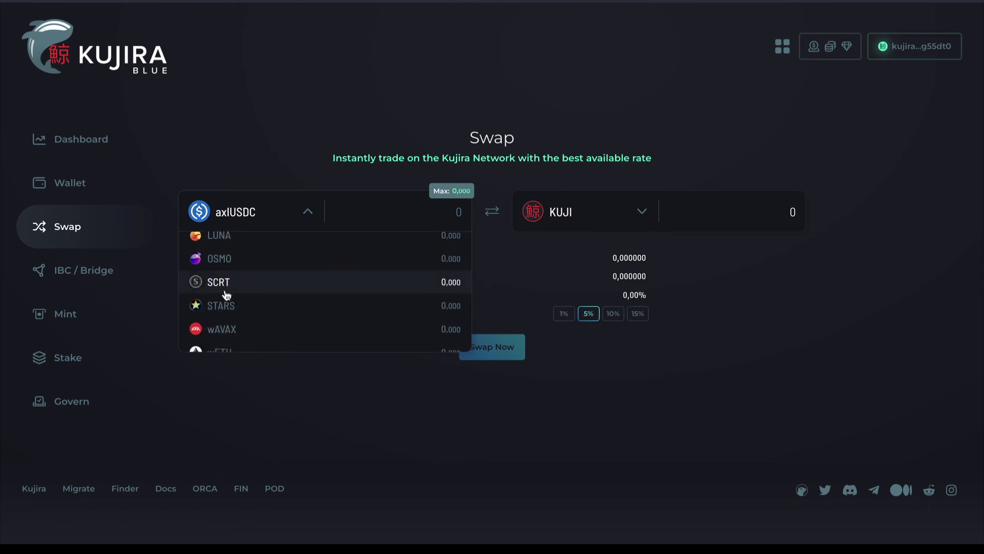
pyautogui.scroll(-1, 226, 295)
pyautogui.scroll(1, 226, 295)
pyautogui.scroll(-2, 227, 295)
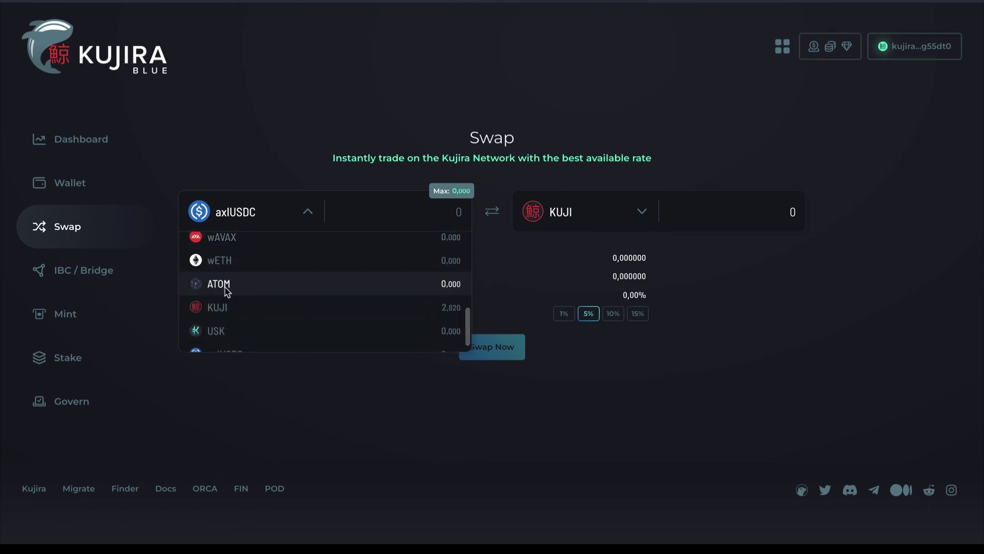
pyautogui.click(226, 288)
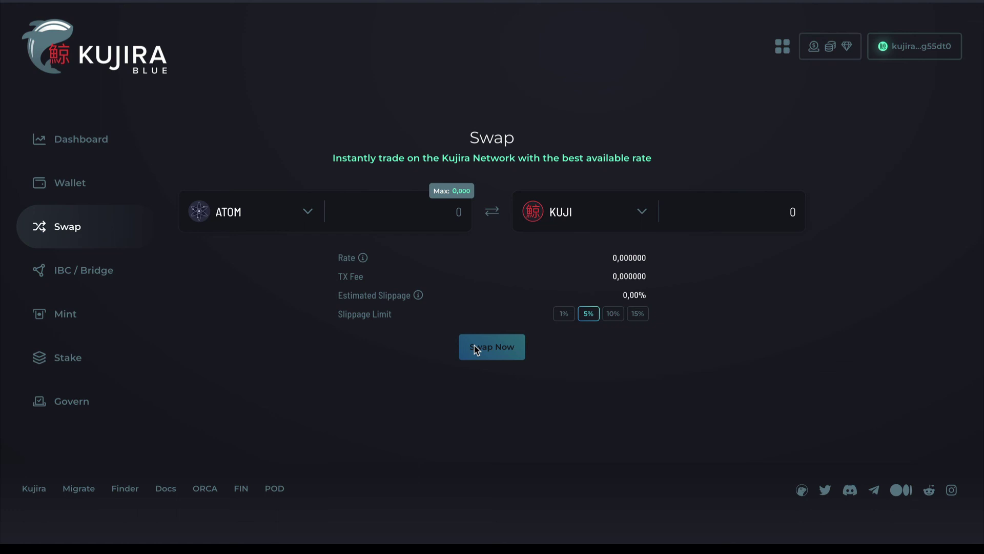
pyautogui.click(267, 215)
pyautogui.click(608, 74)
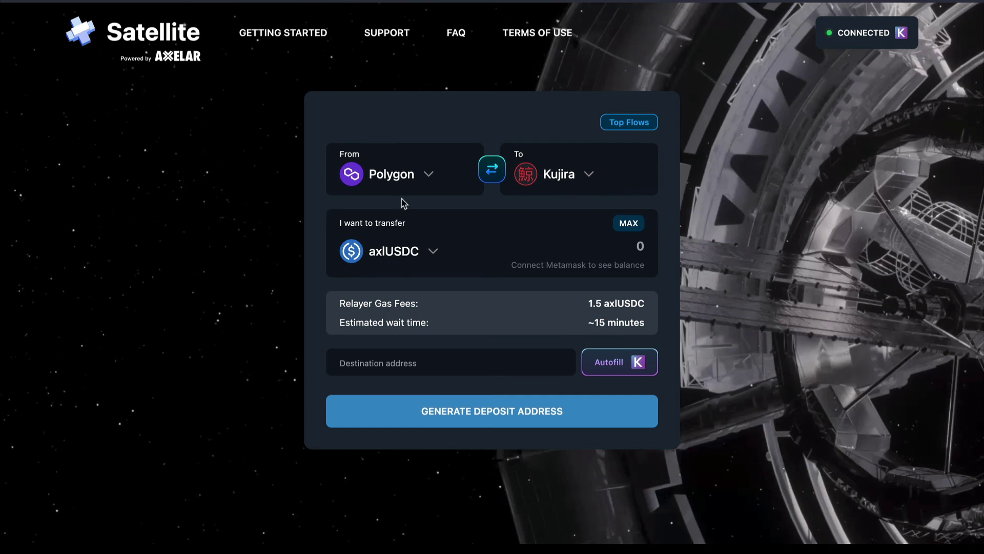
# - On Axelar Satellite, examine the source chains available for transfers to Kujira and the relayer gas fee for axlUSDC
pyautogui.click(413, 181)
pyautogui.scroll(-5, 385, 282)
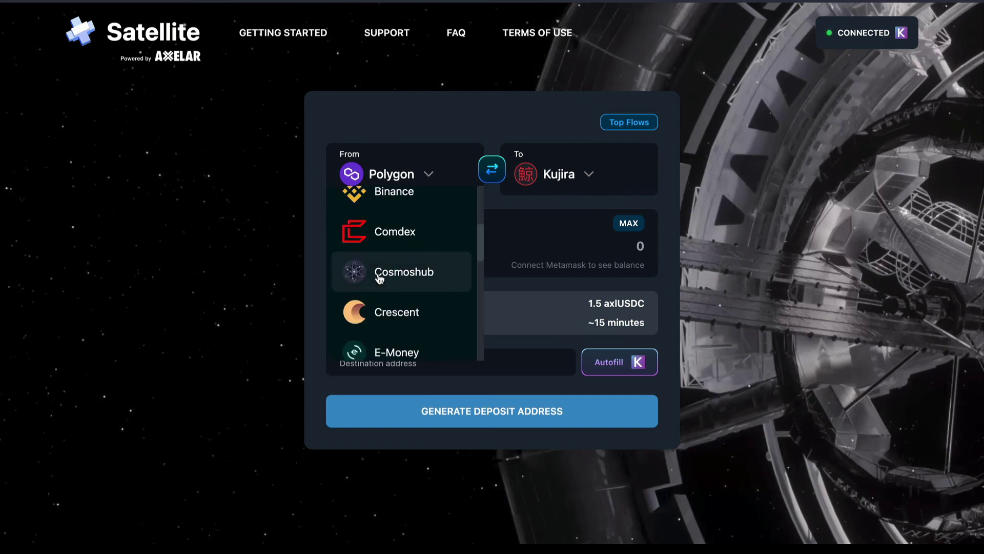
pyautogui.scroll(5, 380, 280)
pyautogui.click(227, 251)
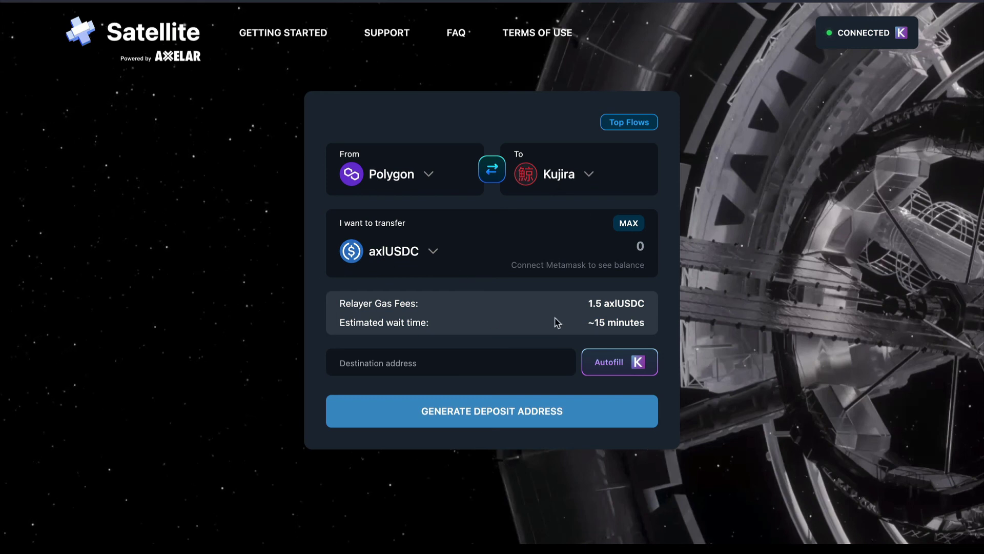
pyautogui.tripleClick(595, 303)
pyautogui.moveTo(604, 303); pyautogui.dragTo(688, 291)
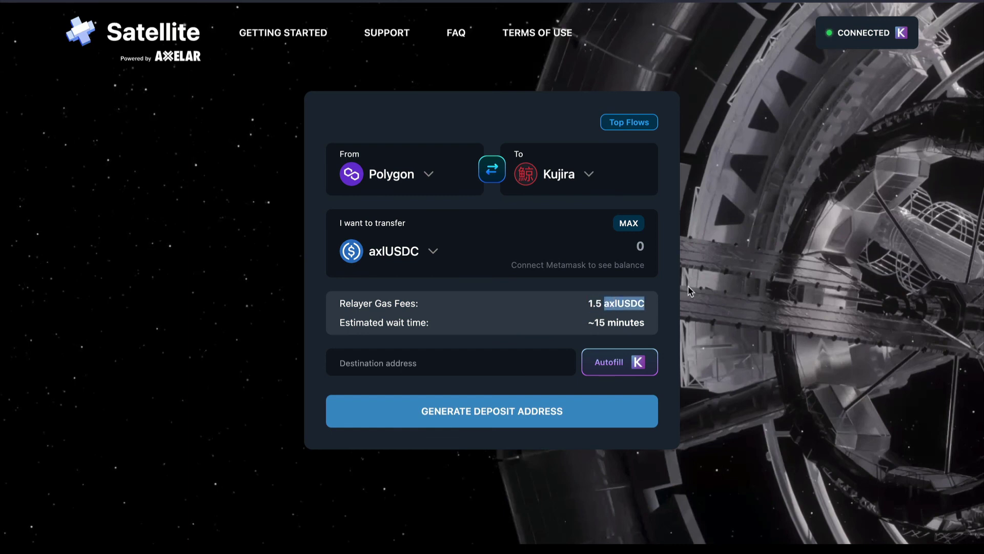
pyautogui.click(723, 280)
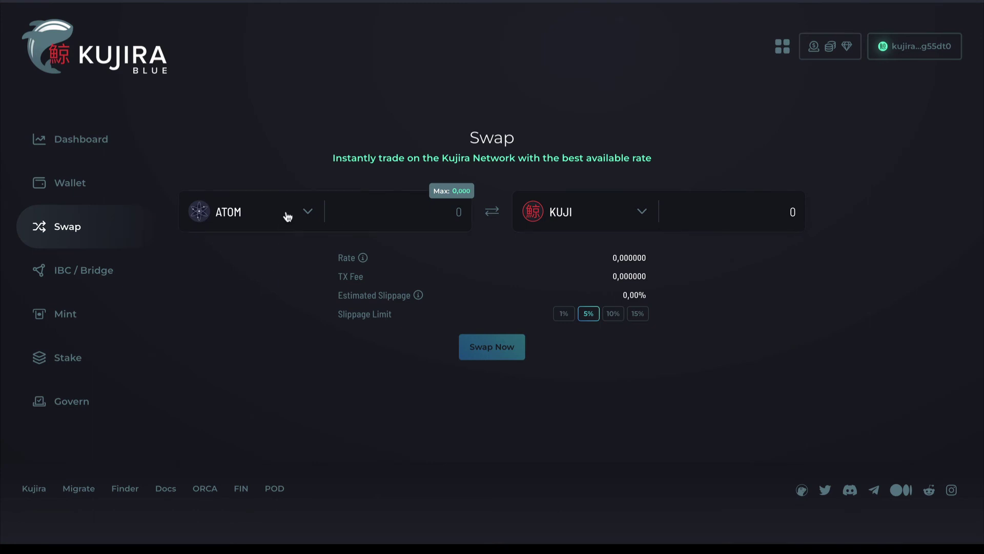
# - Change the source token of the KUJI swap from ATOM to axlUSDC
pyautogui.click(286, 214)
pyautogui.scroll(-1, 268, 291)
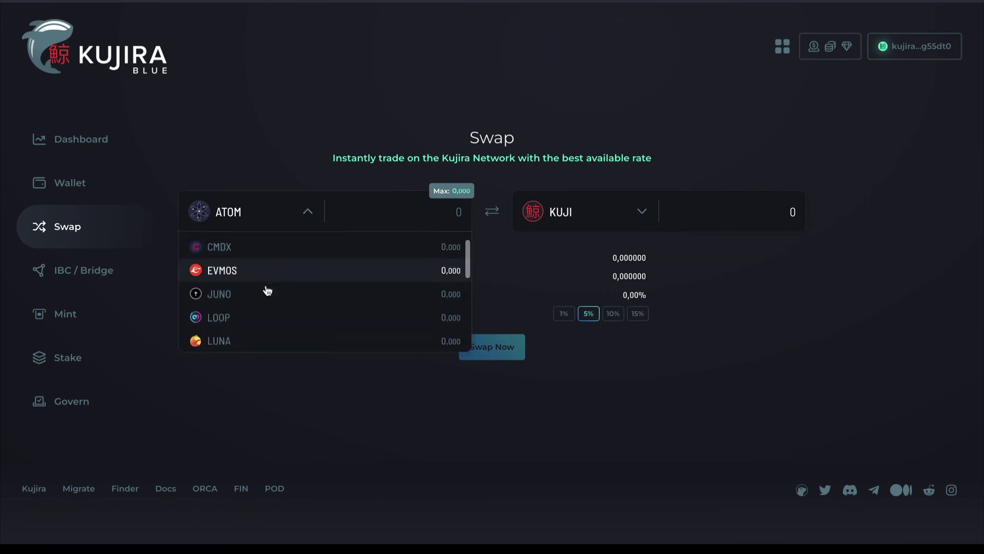
pyautogui.scroll(-3, 264, 302)
pyautogui.click(238, 340)
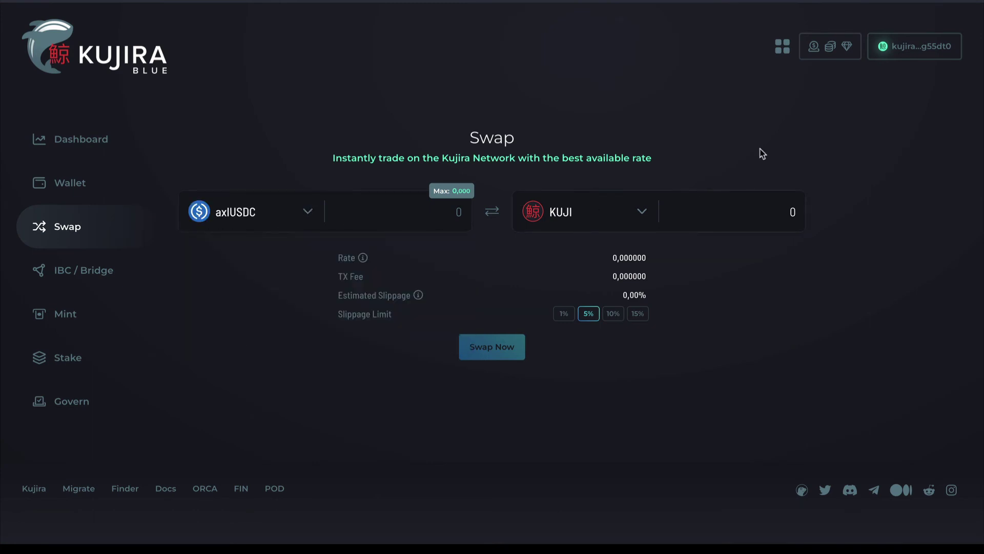
# - Open the FIN order-book exchange from the overview of Kujira apps and look at its trading options
pyautogui.click(783, 46)
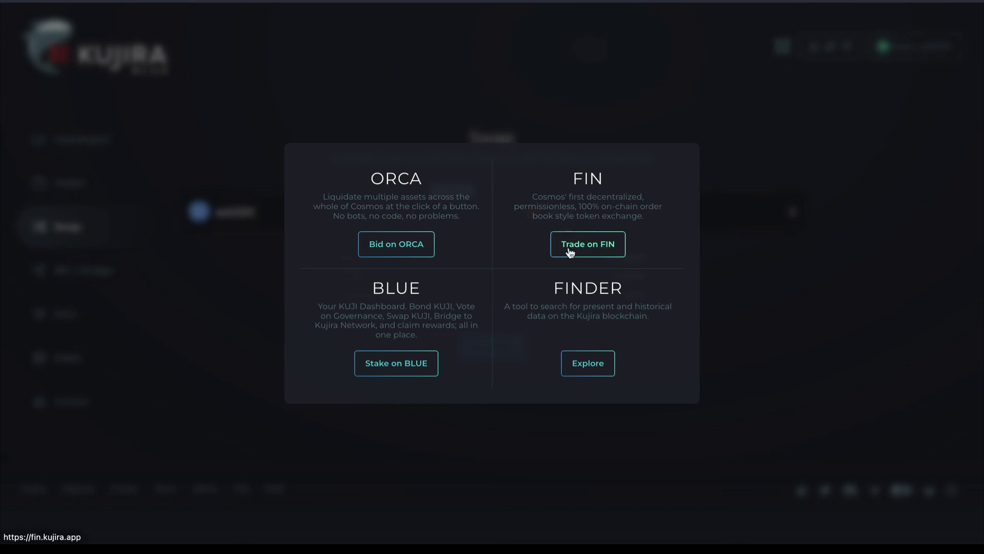
pyautogui.click(596, 247)
pyautogui.click(262, 241)
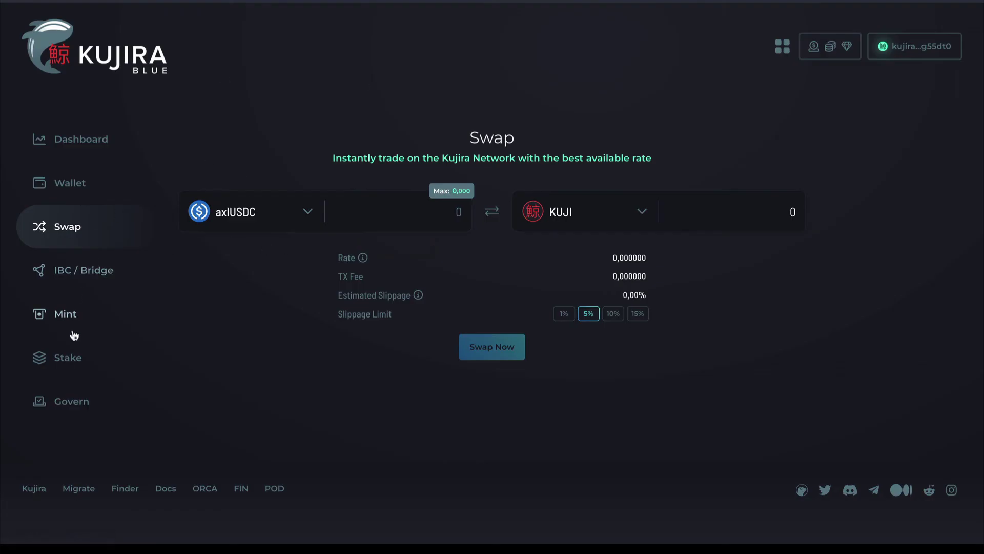